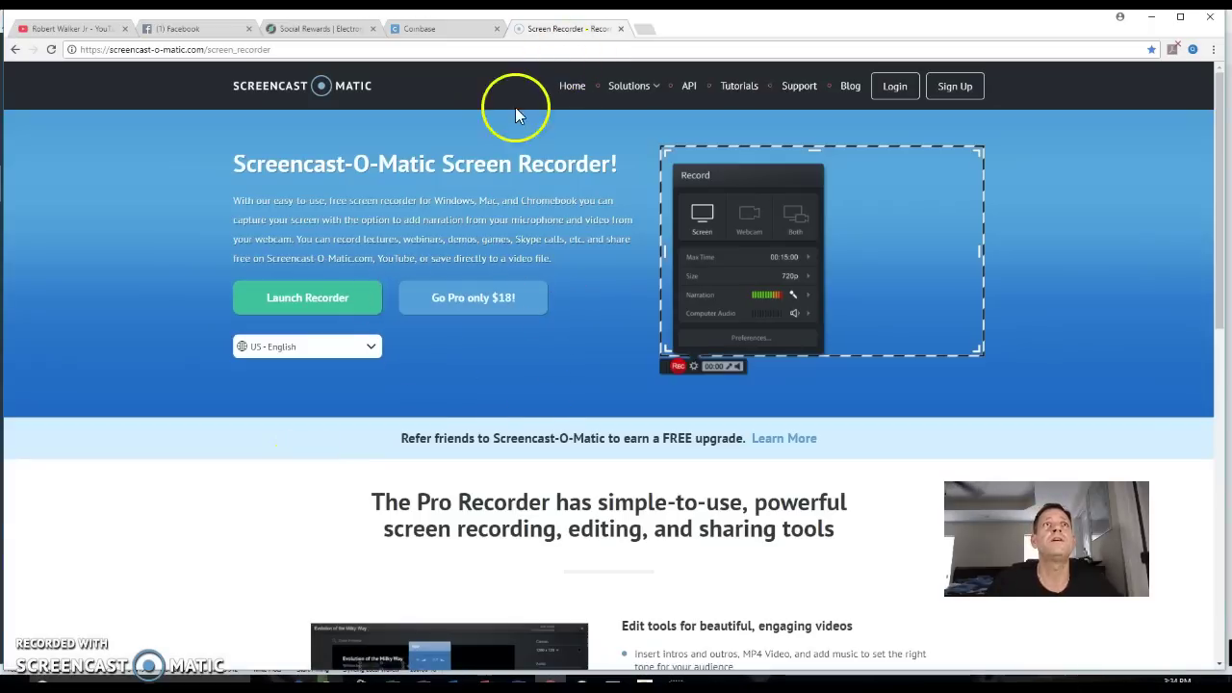
# Go to the Coinbase dashboard and scroll to the top, where the Bitcoin chart and 0.0020 BTC balance are.
pyautogui.click(450, 37)
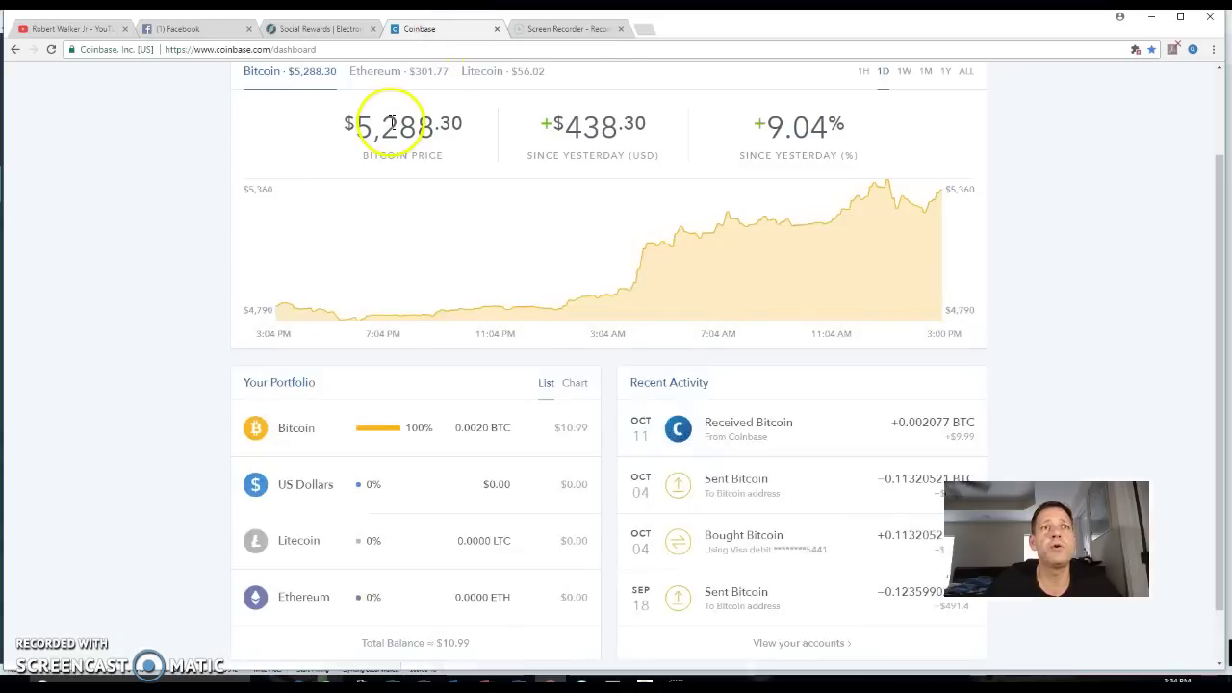
pyautogui.scroll(2, 163, 221)
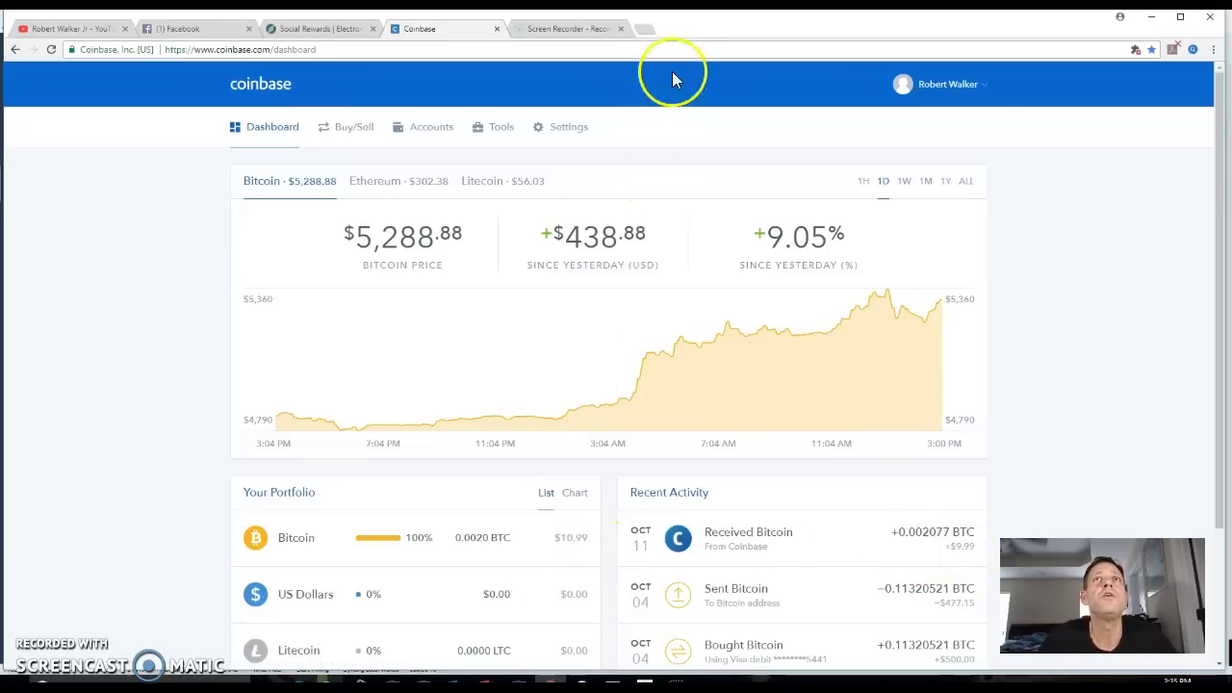
# Load my.electroneum.com in a new tab using the 'elec' address-bar suggestion.
pyautogui.click(645, 29)
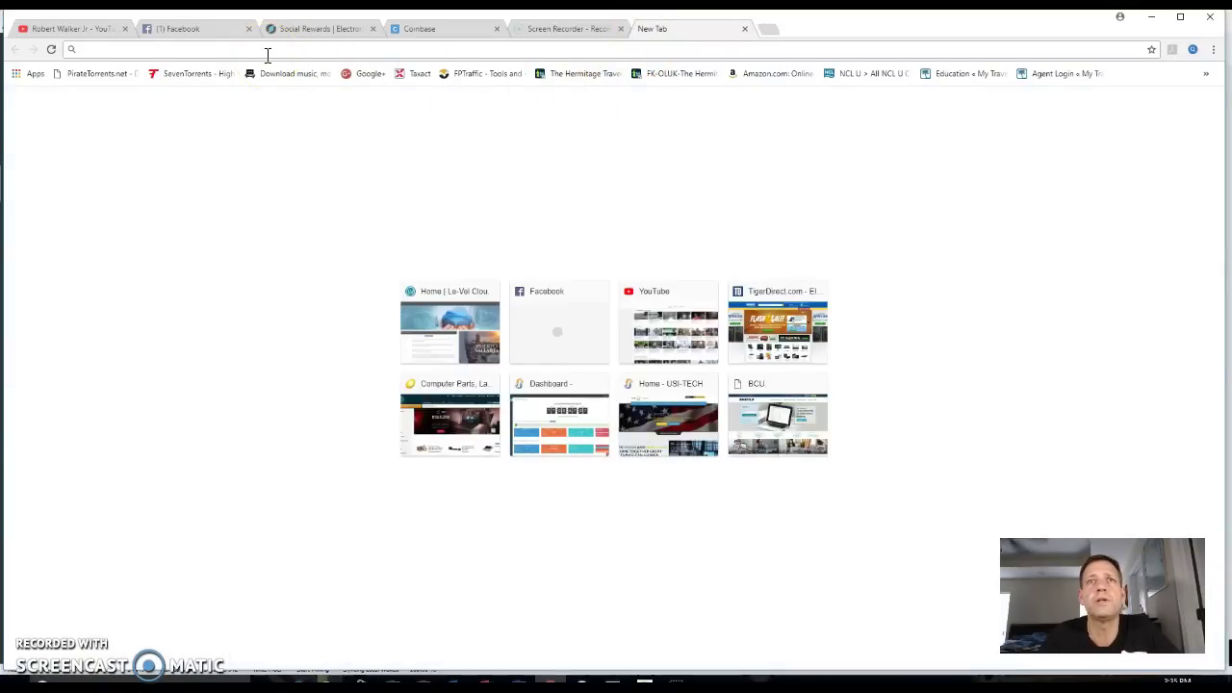
pyautogui.write('electroneum')
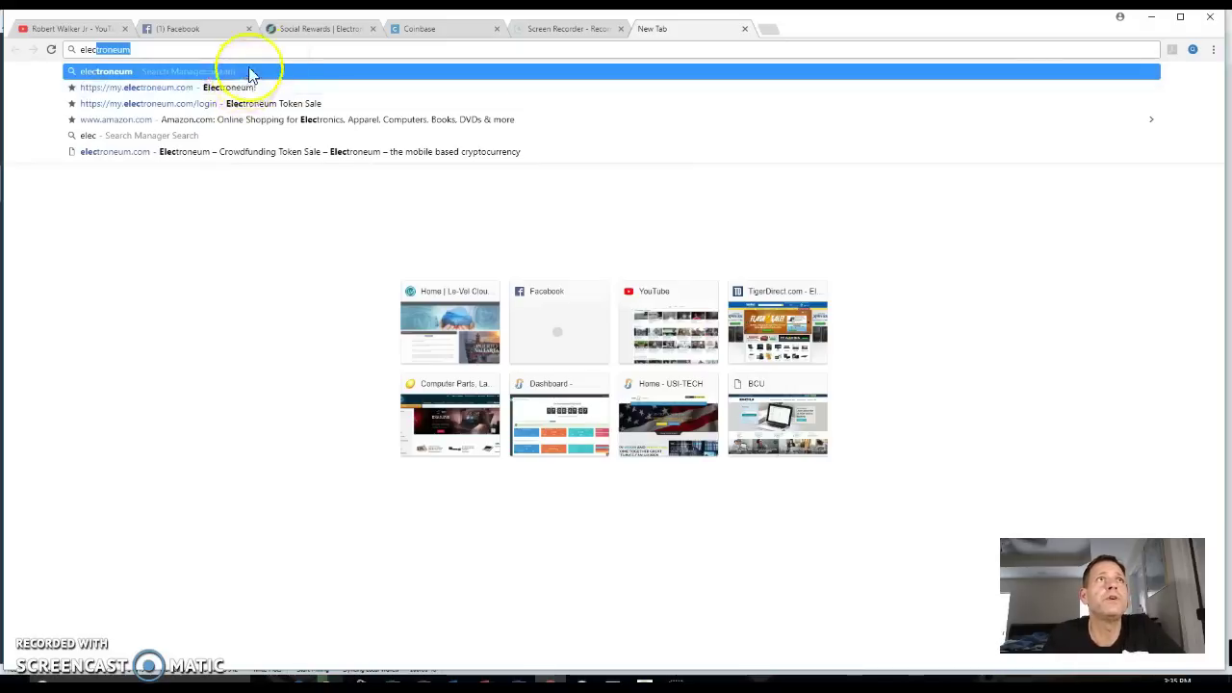
pyautogui.click(249, 88)
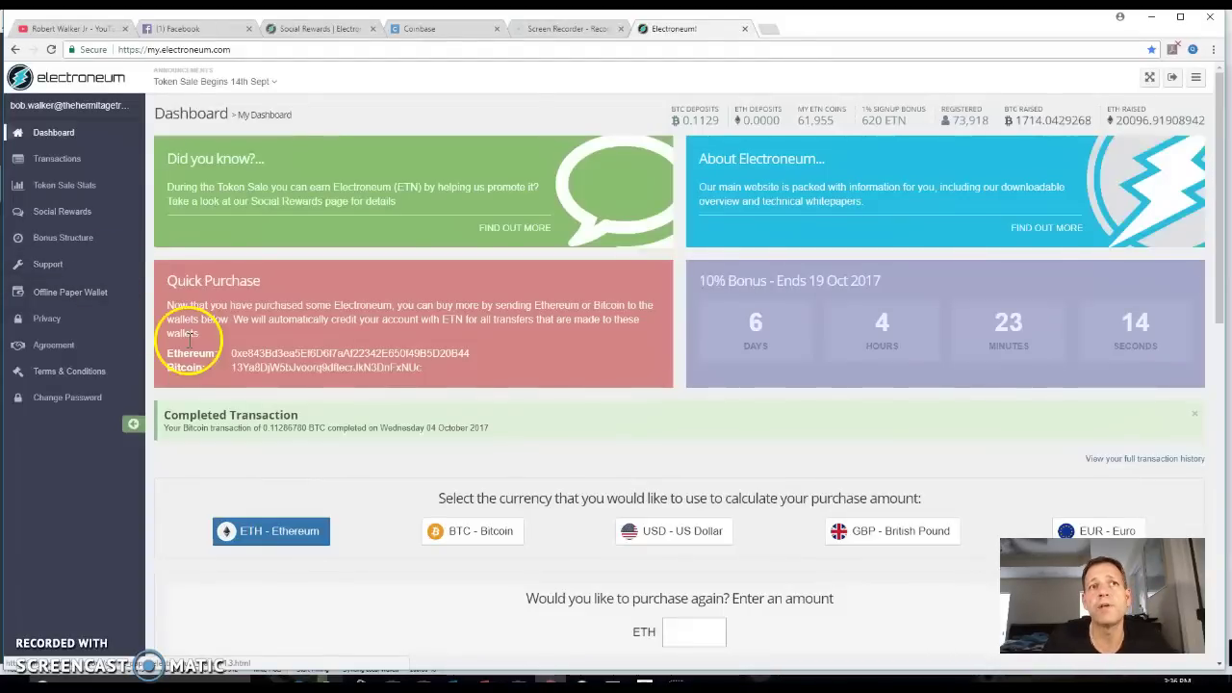
# Set up an Electroneum purchase with Bitcoin for .0020 BTC (1165 ETN).
pyautogui.click(471, 535)
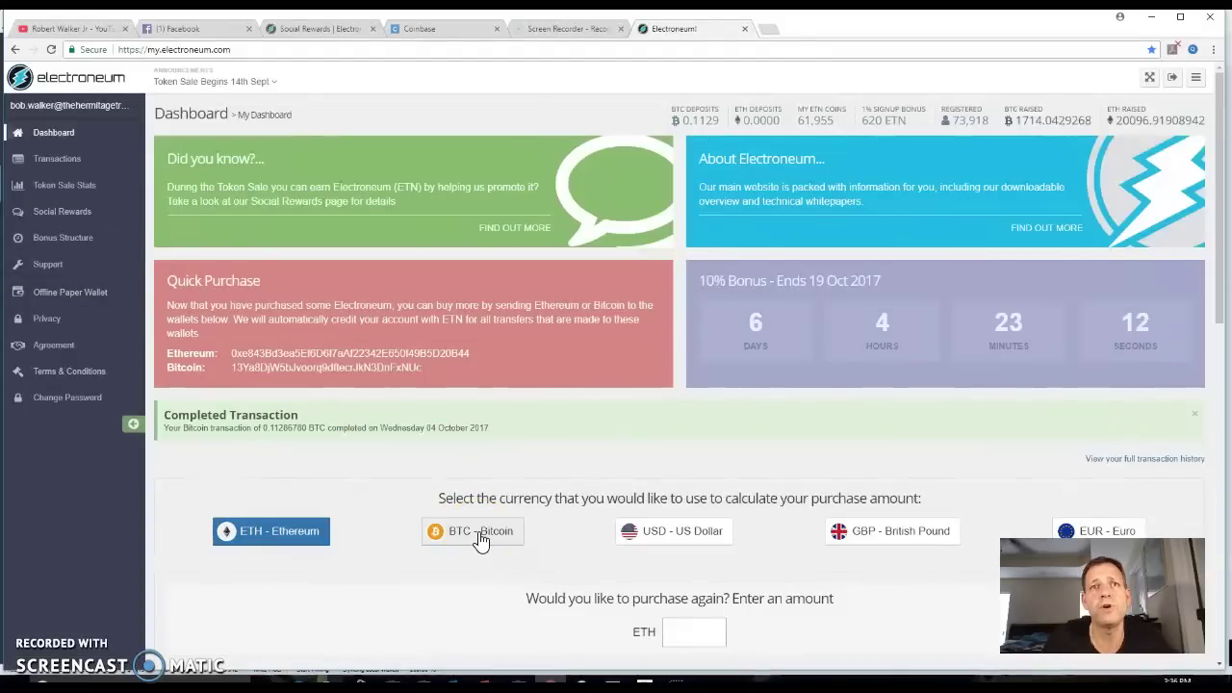
pyautogui.click(481, 538)
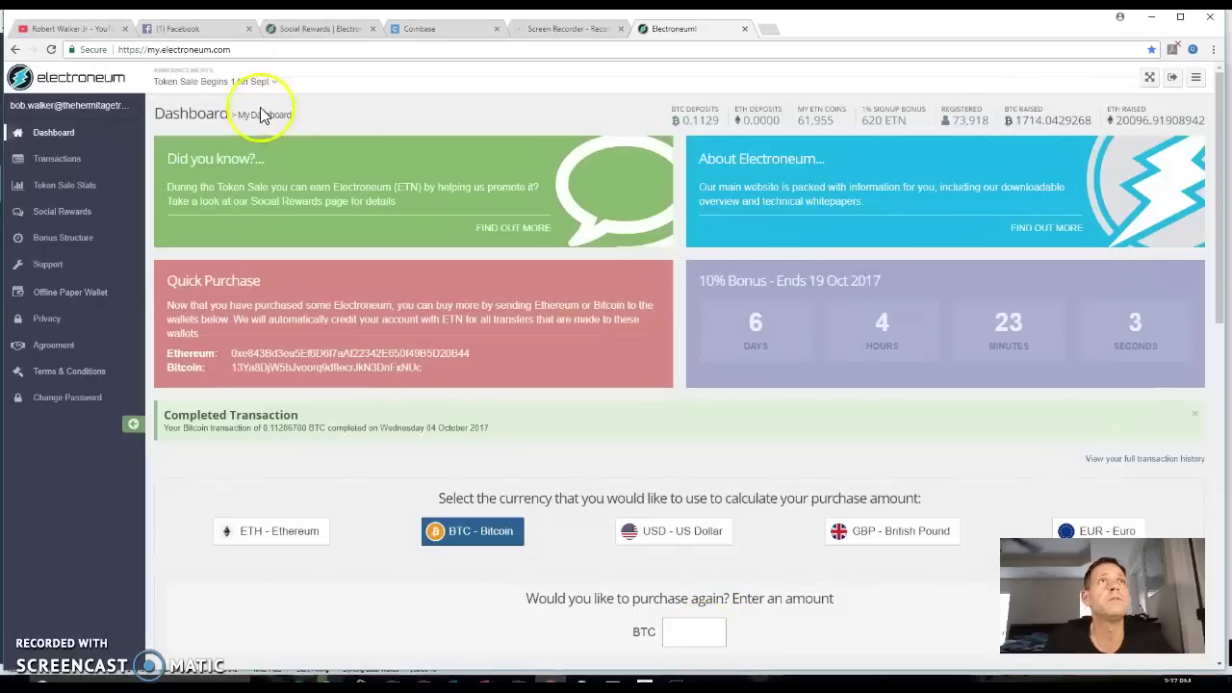
pyautogui.click(442, 38)
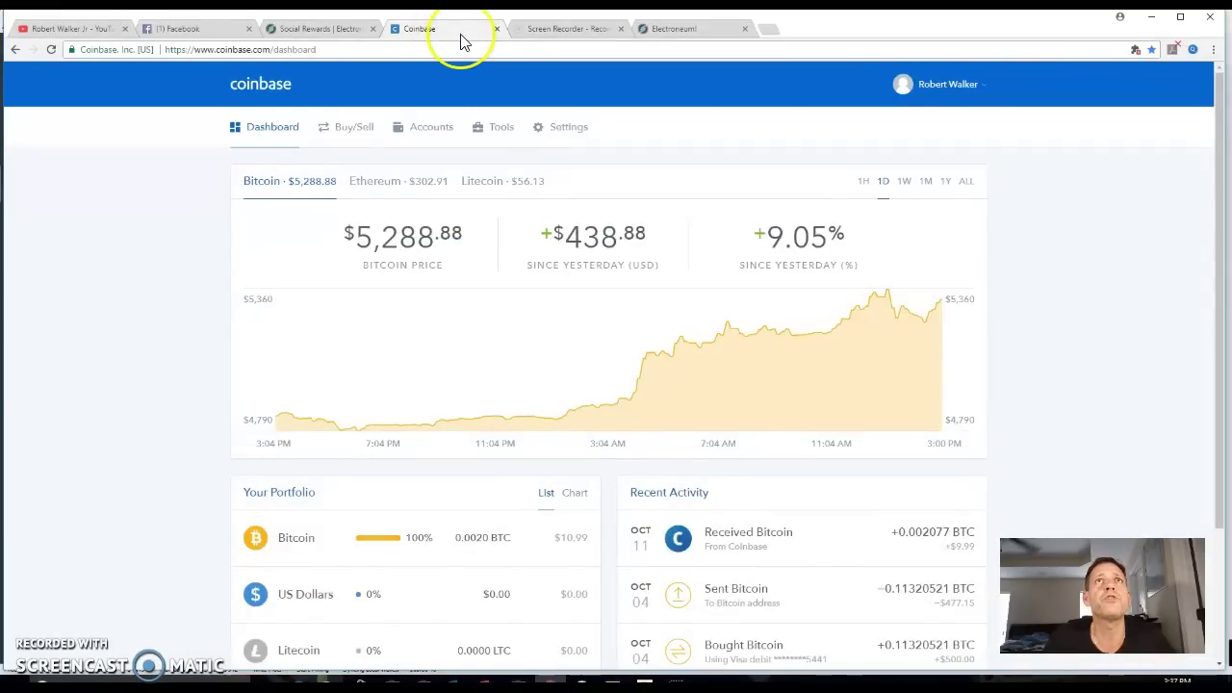
pyautogui.click(654, 29)
pyautogui.click(713, 635)
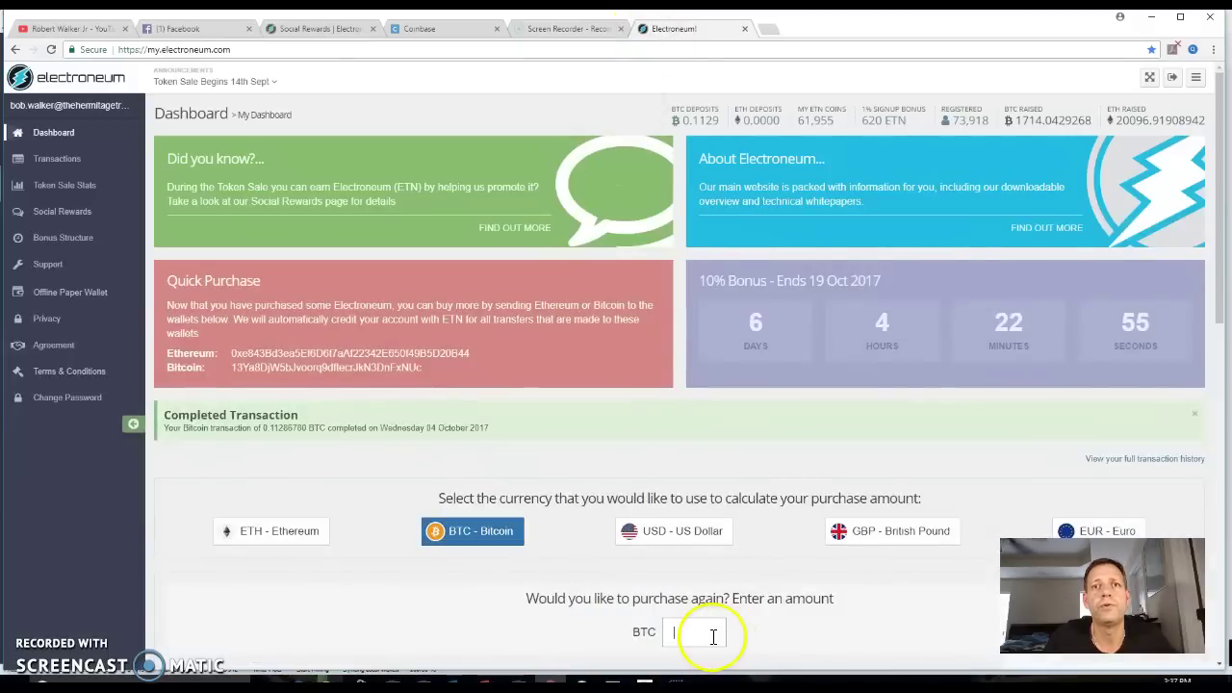
pyautogui.write('0020')
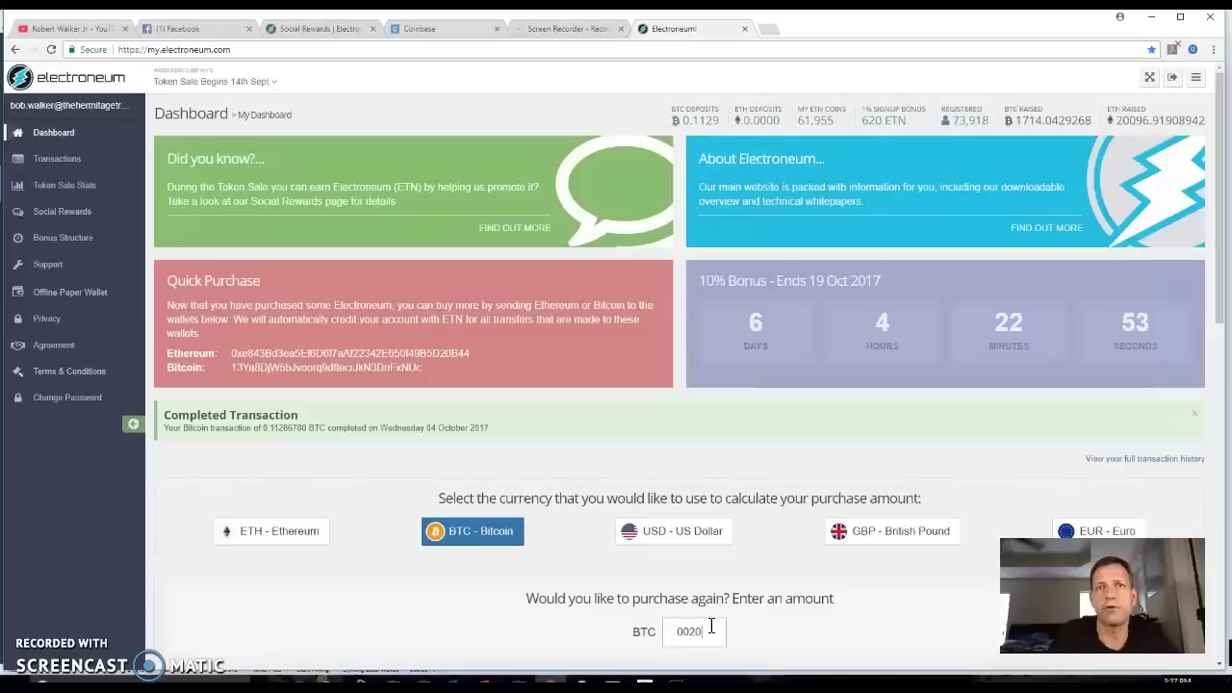
pyautogui.scroll(-3, 587, 587)
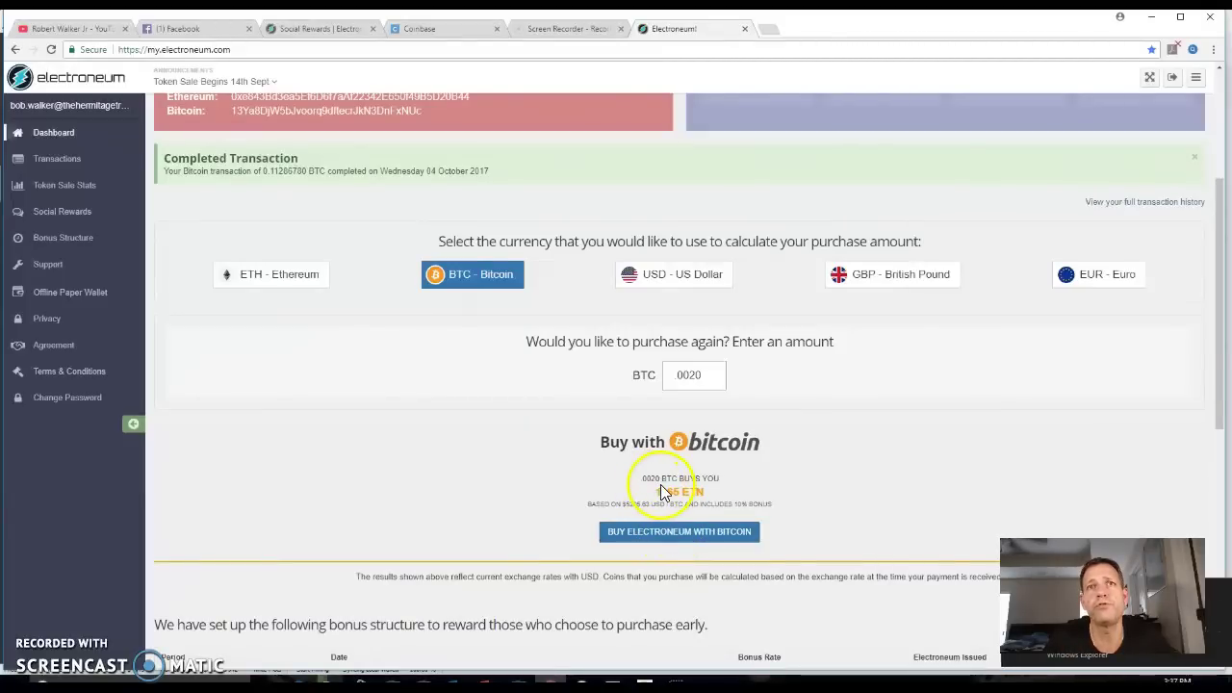
pyautogui.click(716, 535)
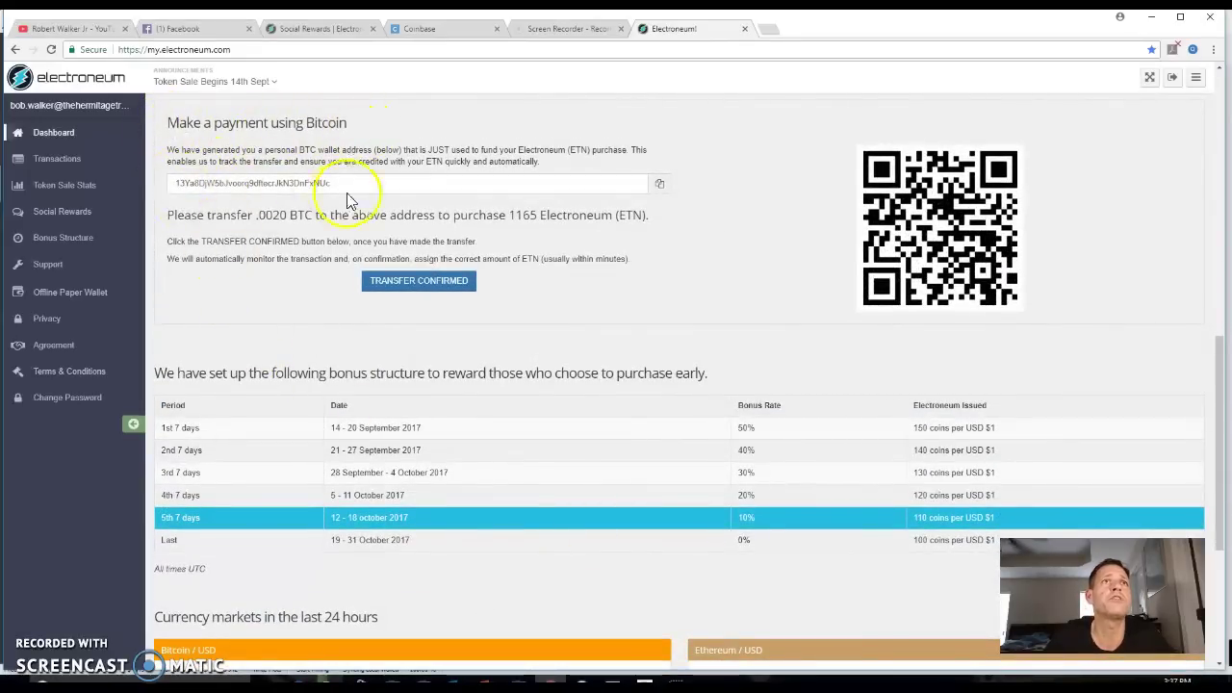
# Copy the generated Bitcoin payment wallet address.
pyautogui.moveTo(336, 189); pyautogui.dragTo(170, 186)
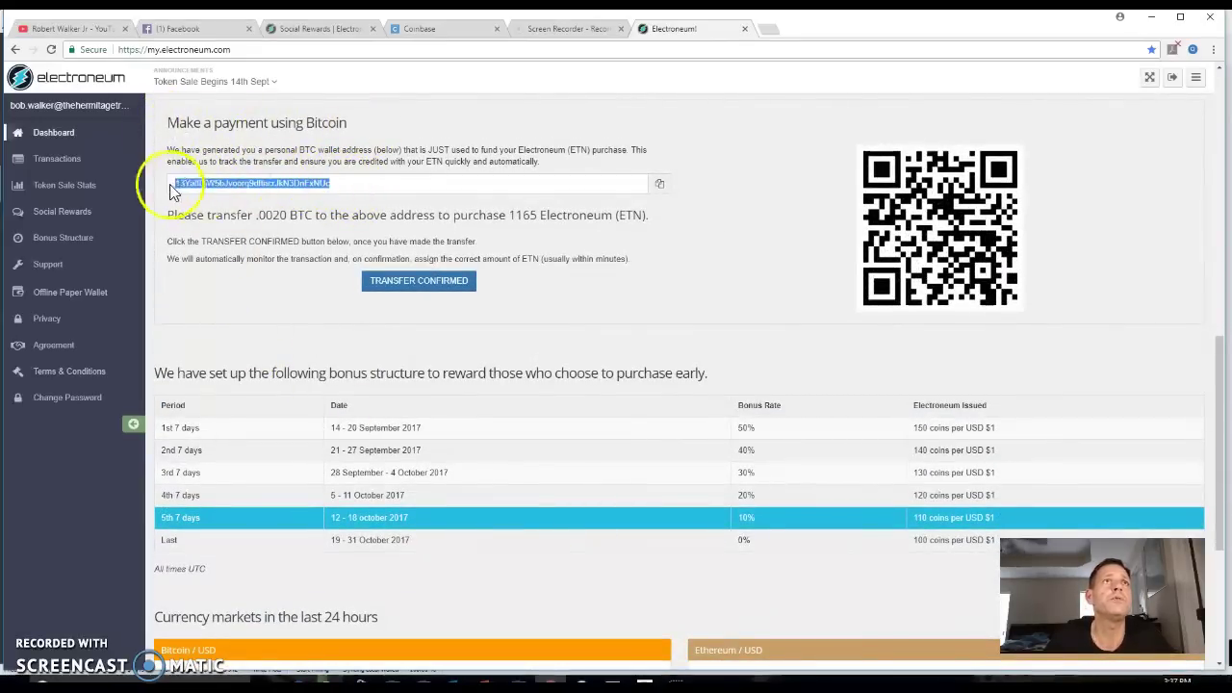
pyautogui.rightClick(207, 191)
pyautogui.click(232, 193)
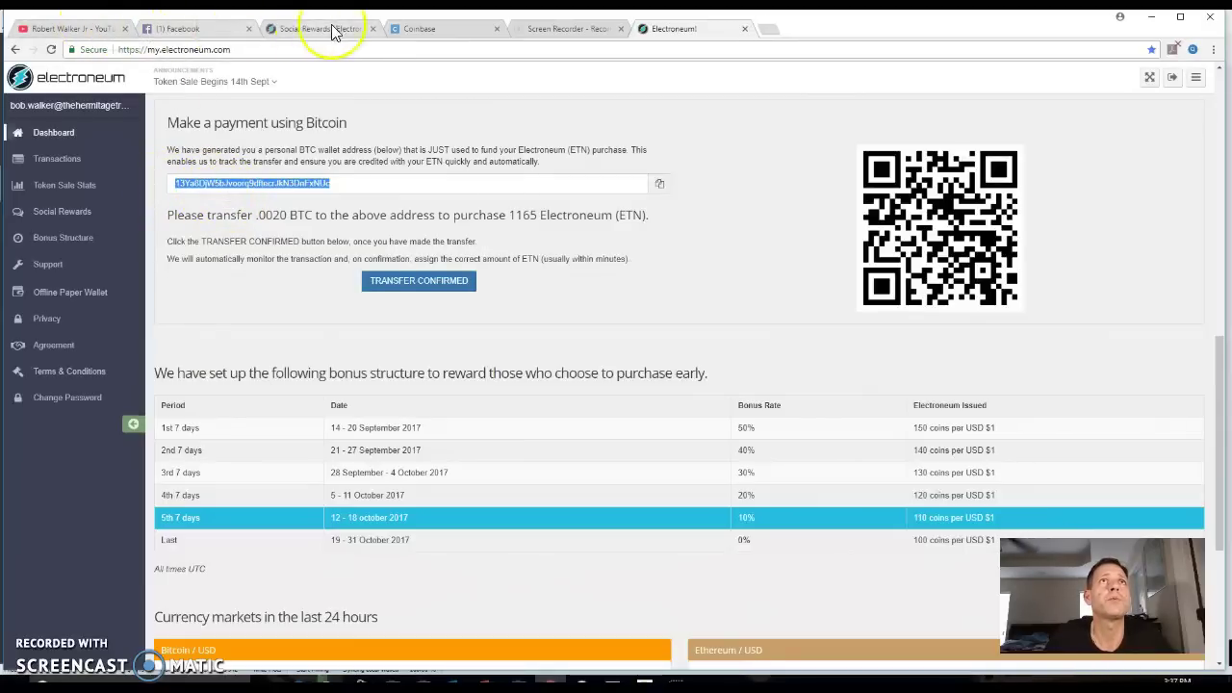
# Start a send from the Coinbase BTC Wallet with the Electroneum payment address as recipient.
pyautogui.click(409, 29)
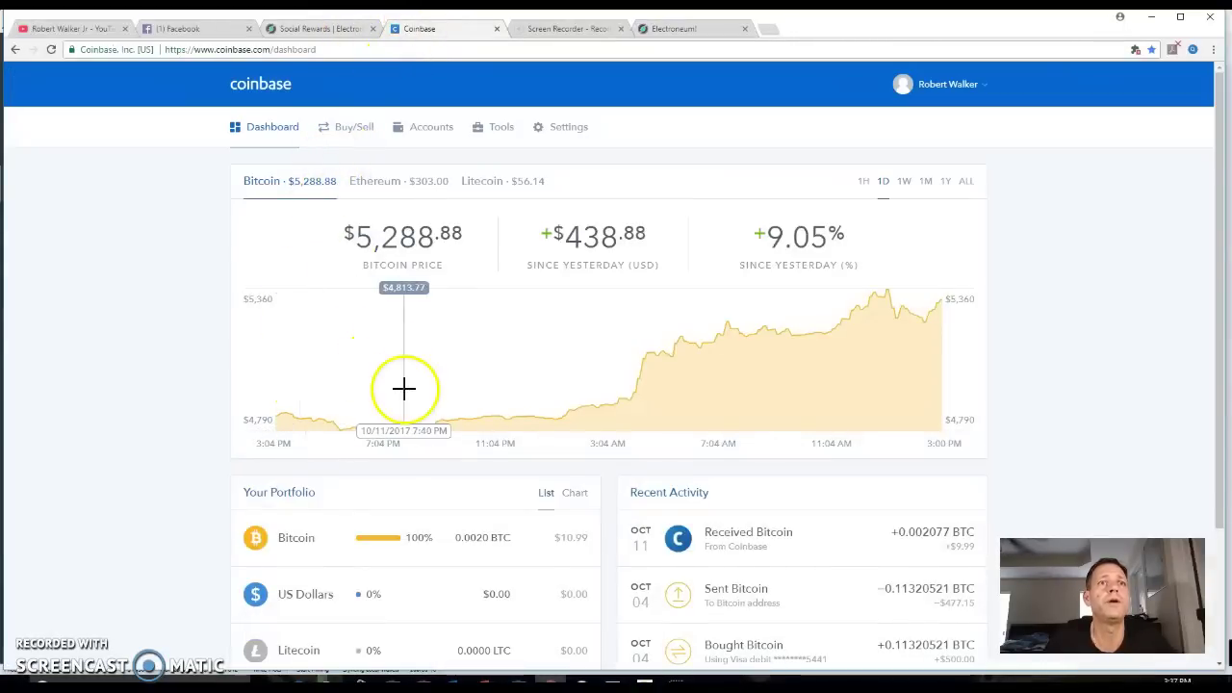
pyautogui.scroll(-2, 495, 453)
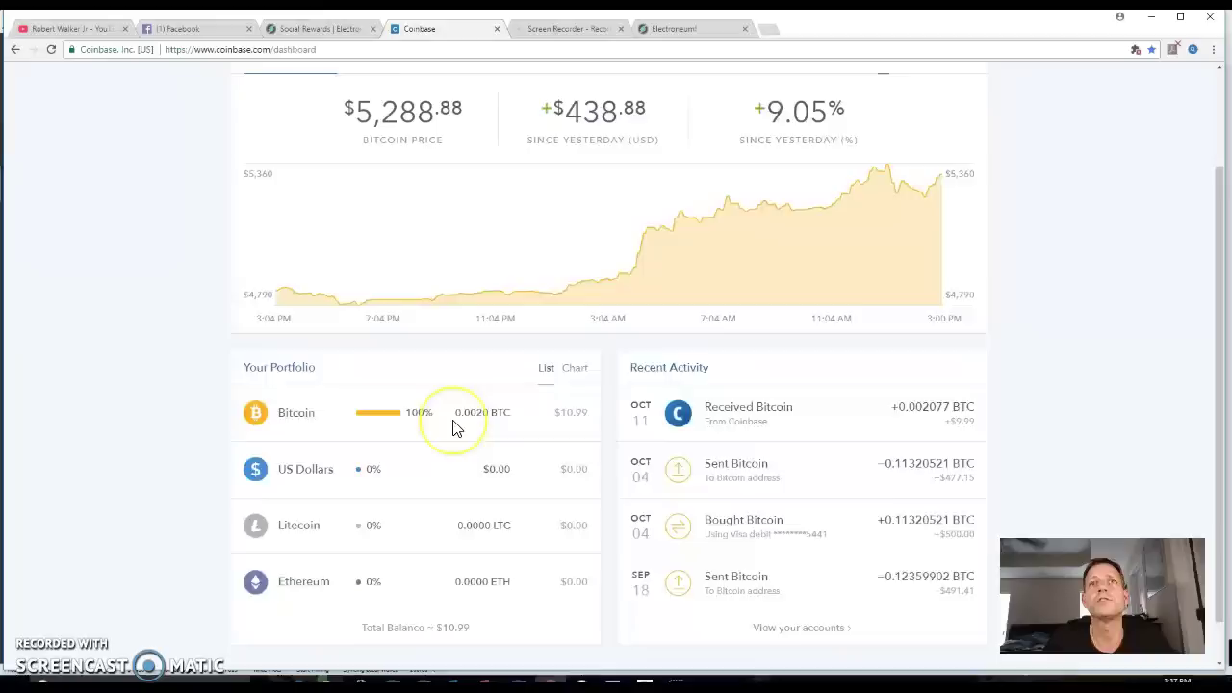
pyautogui.scroll(-1, 457, 429)
pyautogui.scroll(4, 456, 429)
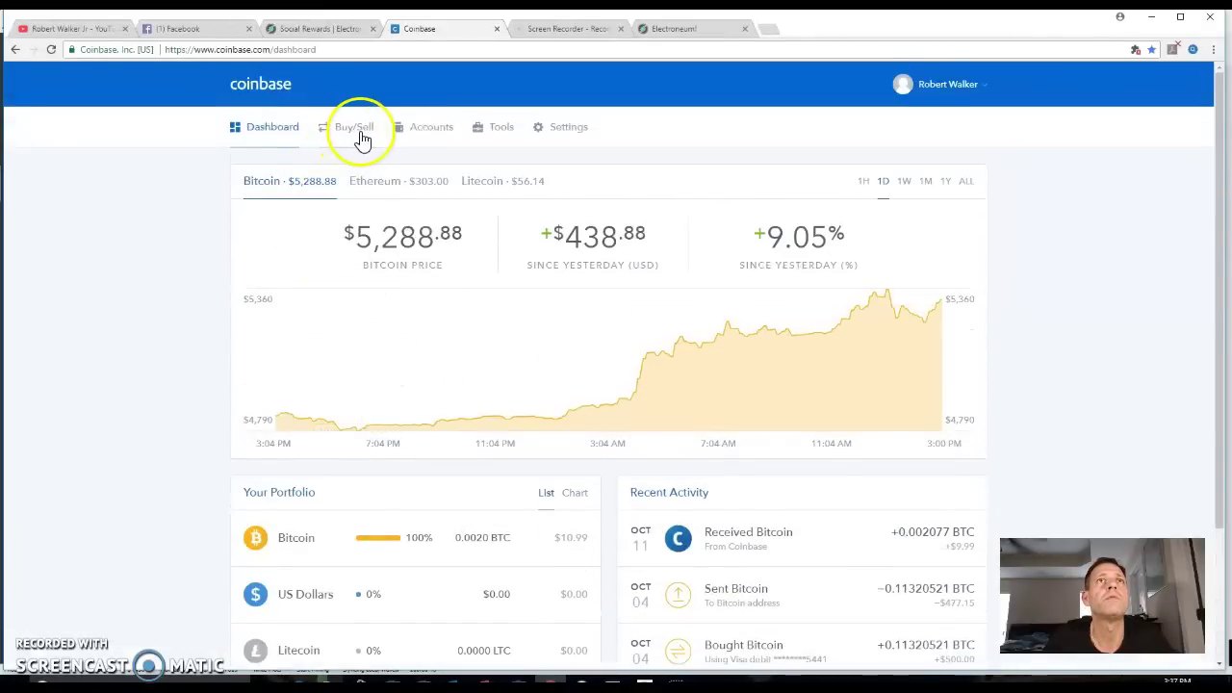
pyautogui.click(416, 130)
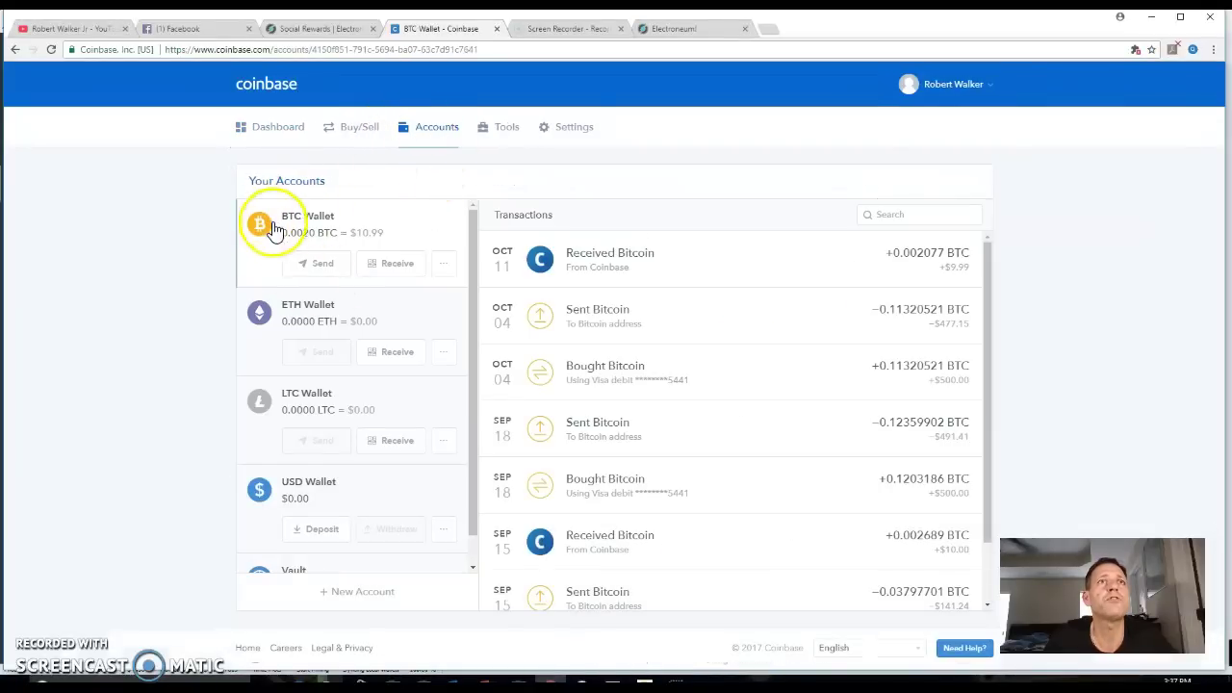
pyautogui.click(312, 262)
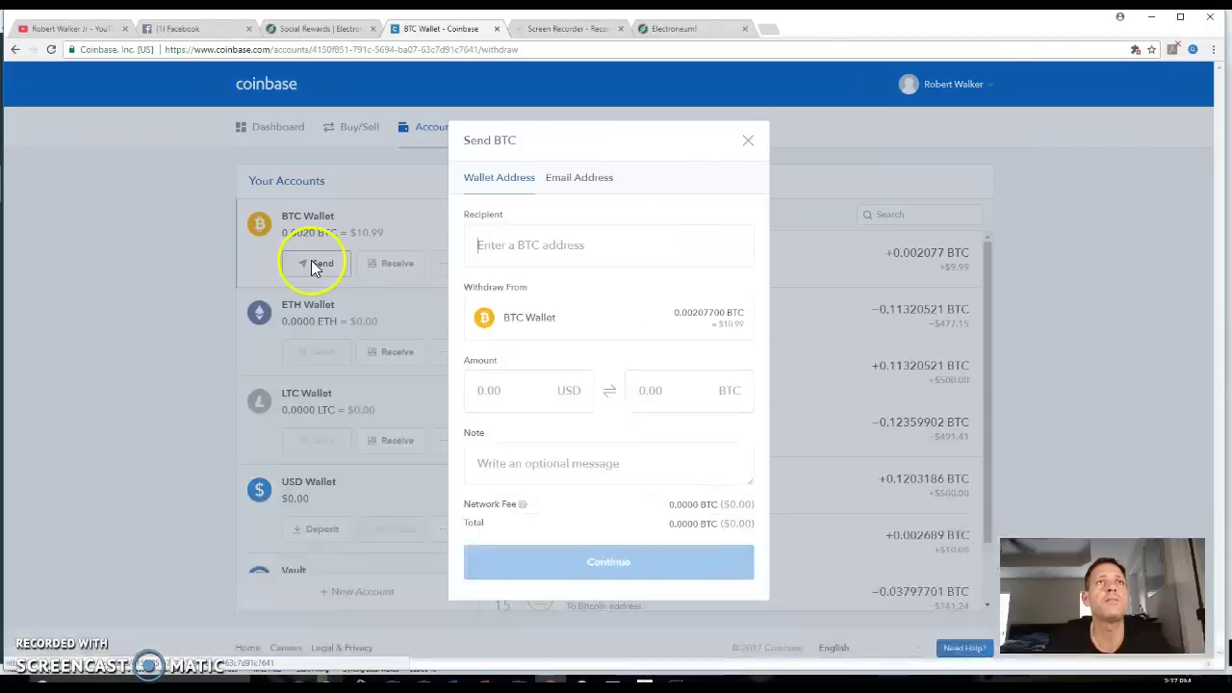
pyautogui.click(482, 245)
pyautogui.hotkey('ctrl', 'v')
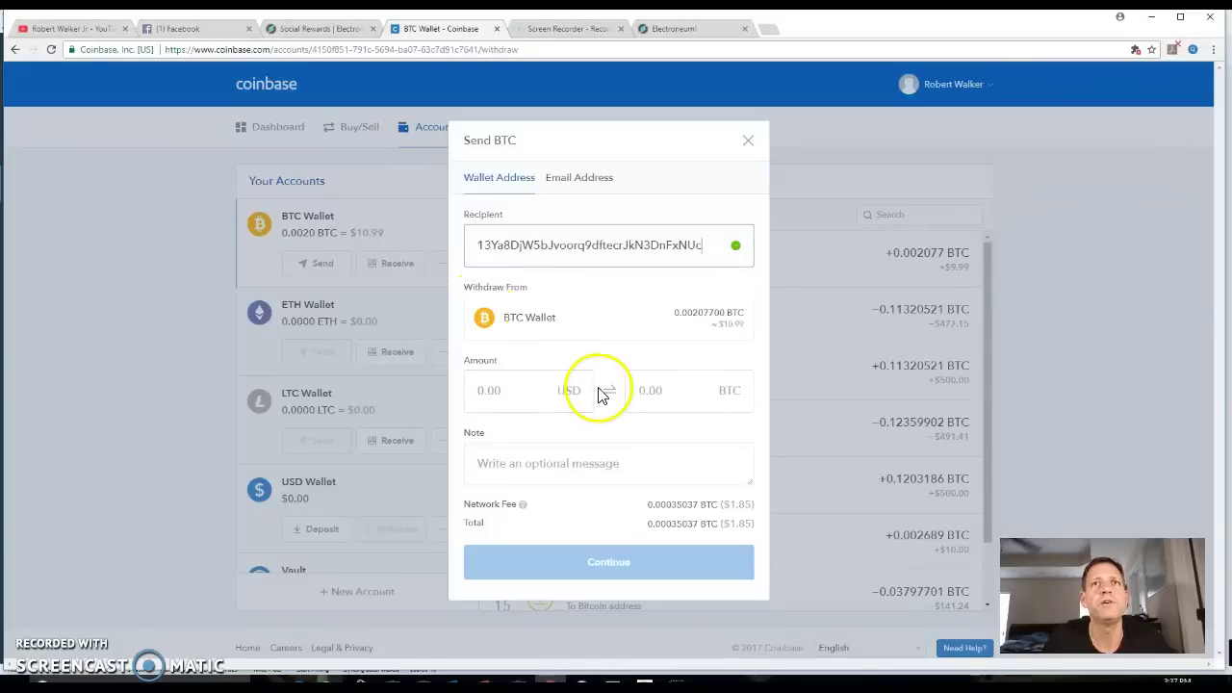
# Enter .0020 in the BTC amount field, then pare it down and clear it.
pyautogui.click(657, 392)
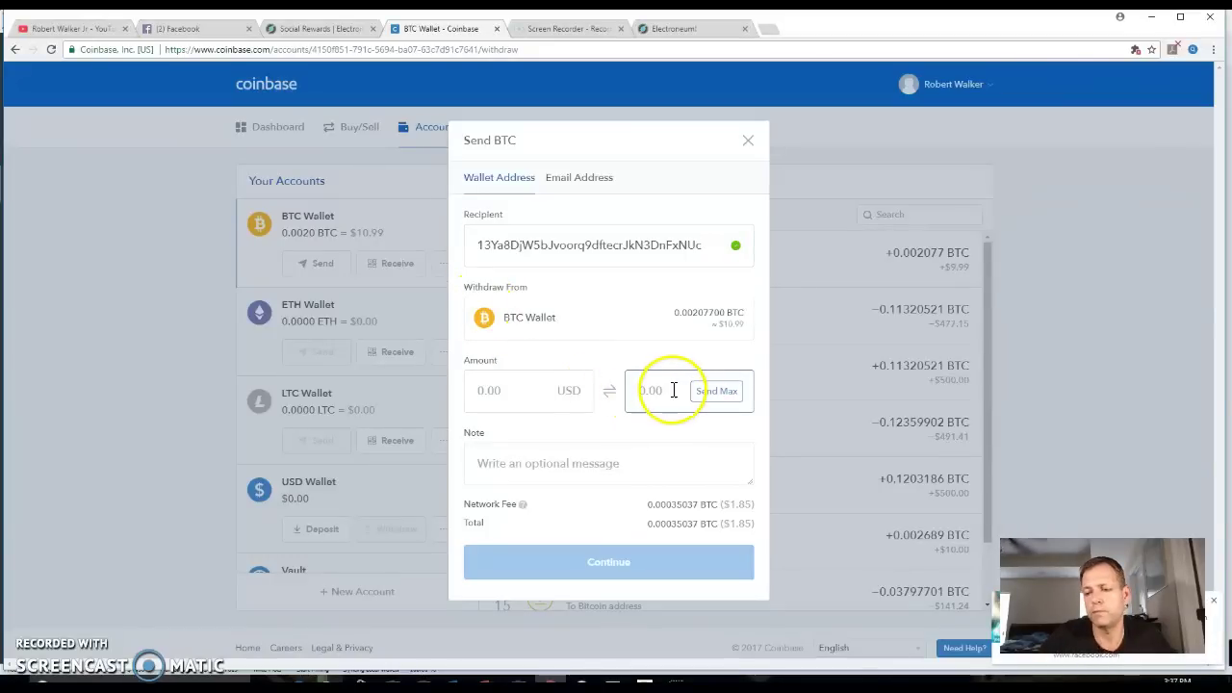
pyautogui.click(652, 389)
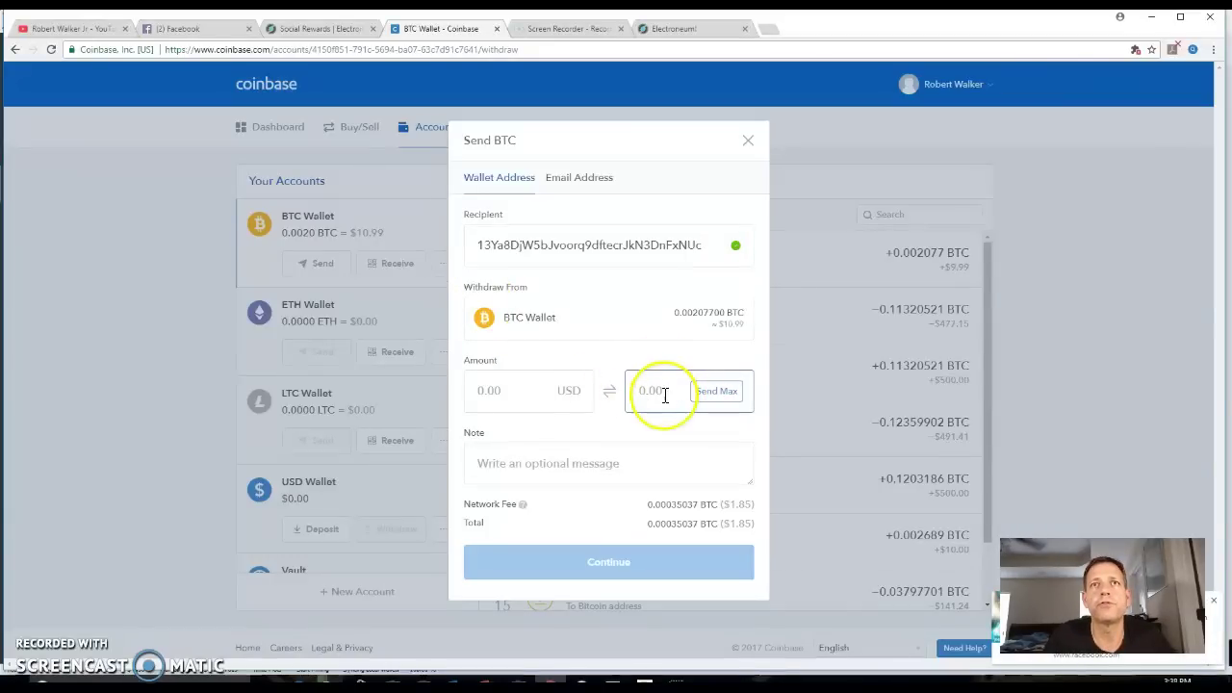
pyautogui.write('.')
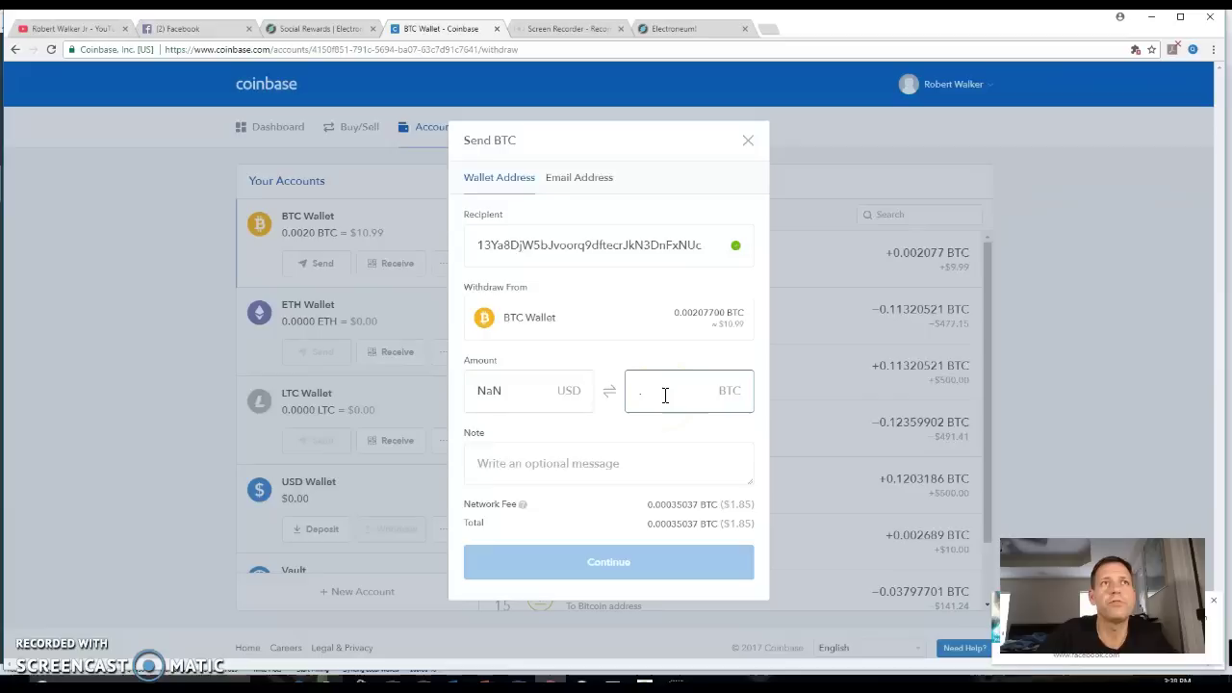
pyautogui.write('0020')
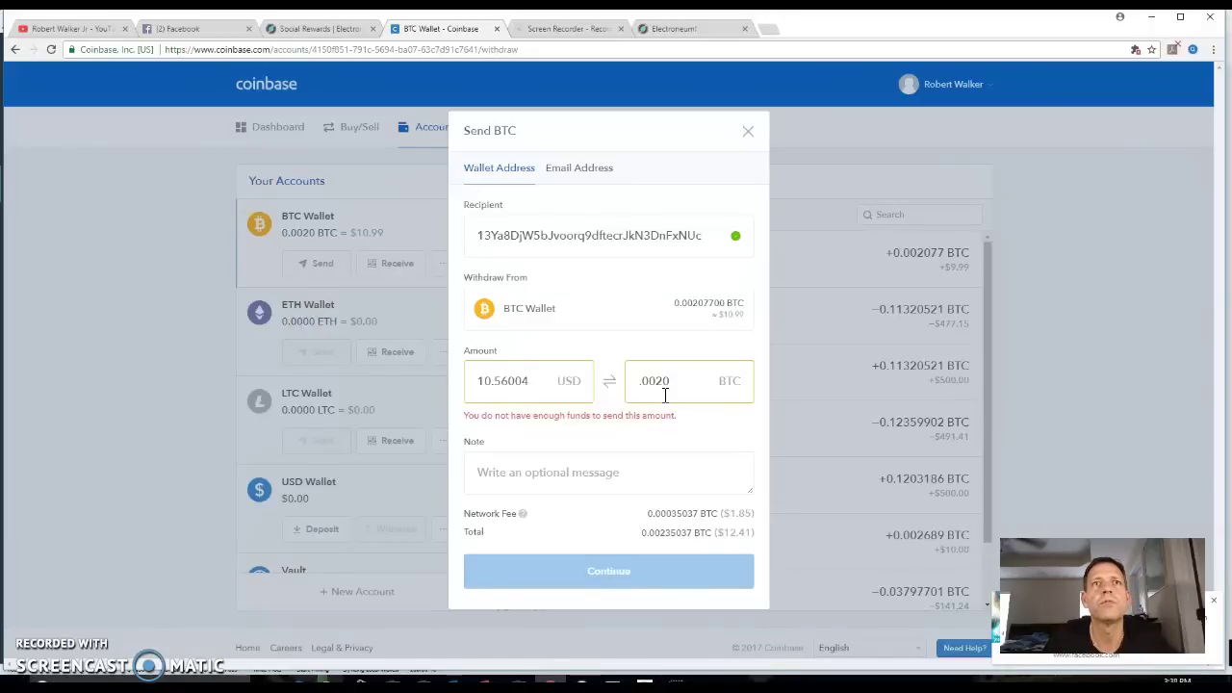
pyautogui.click(628, 404)
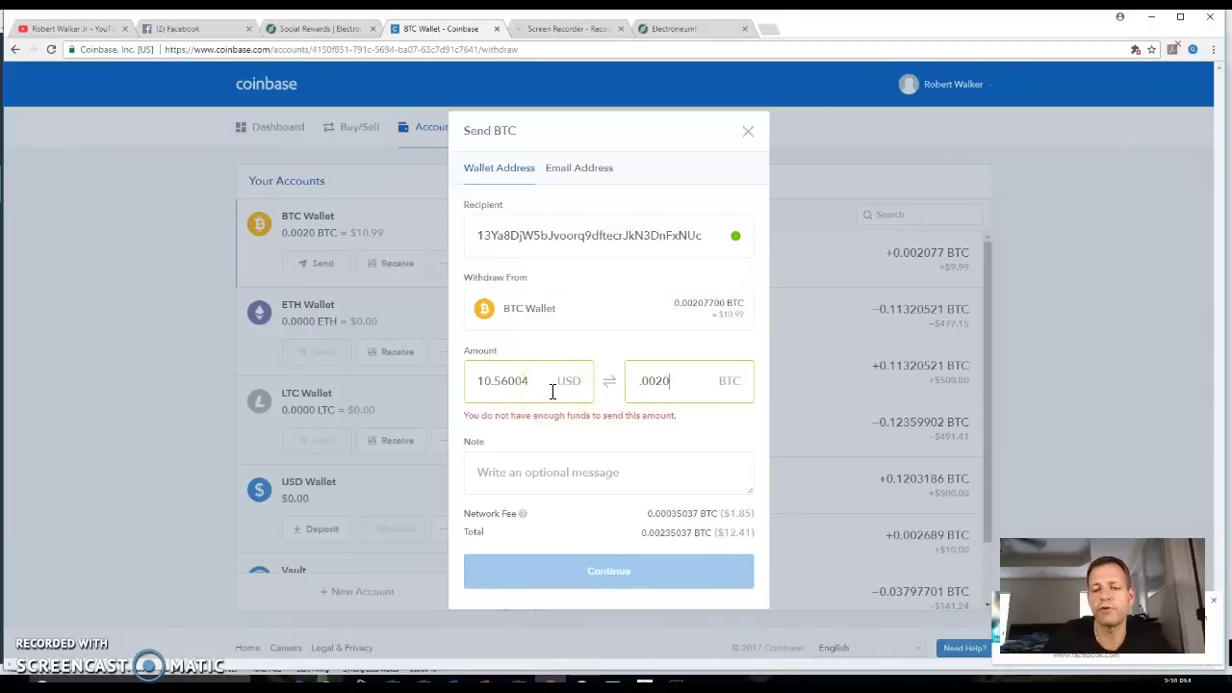
pyautogui.press('BackSpace')
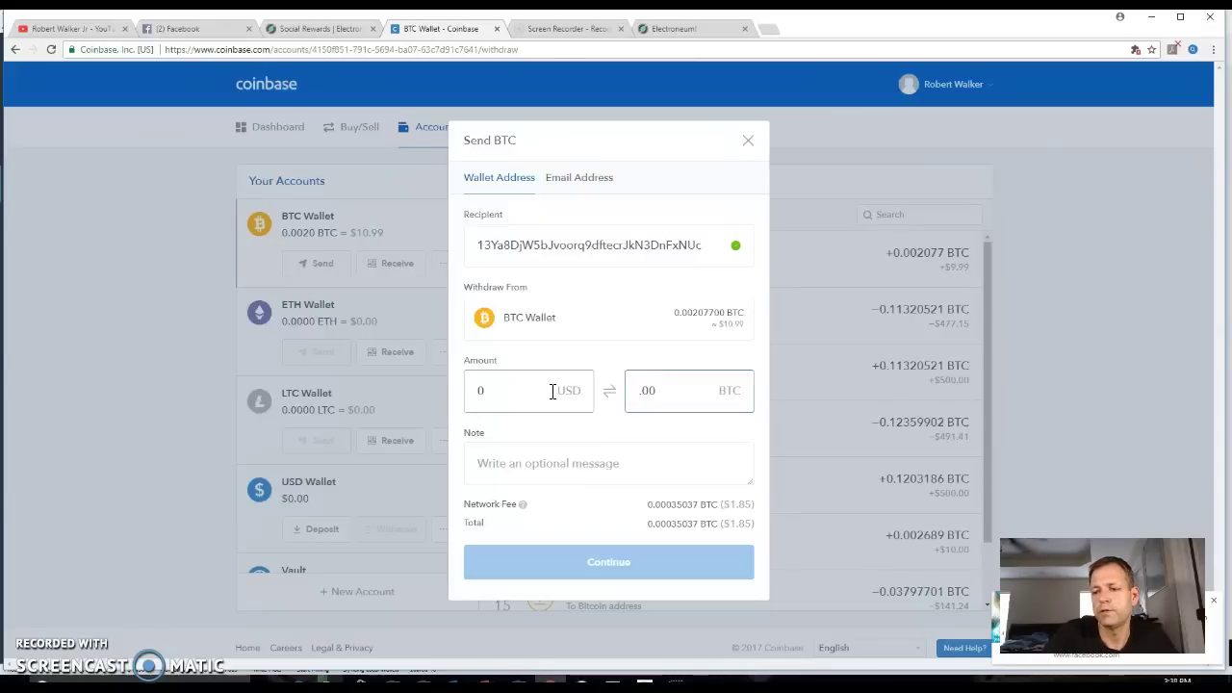
pyautogui.write('19')
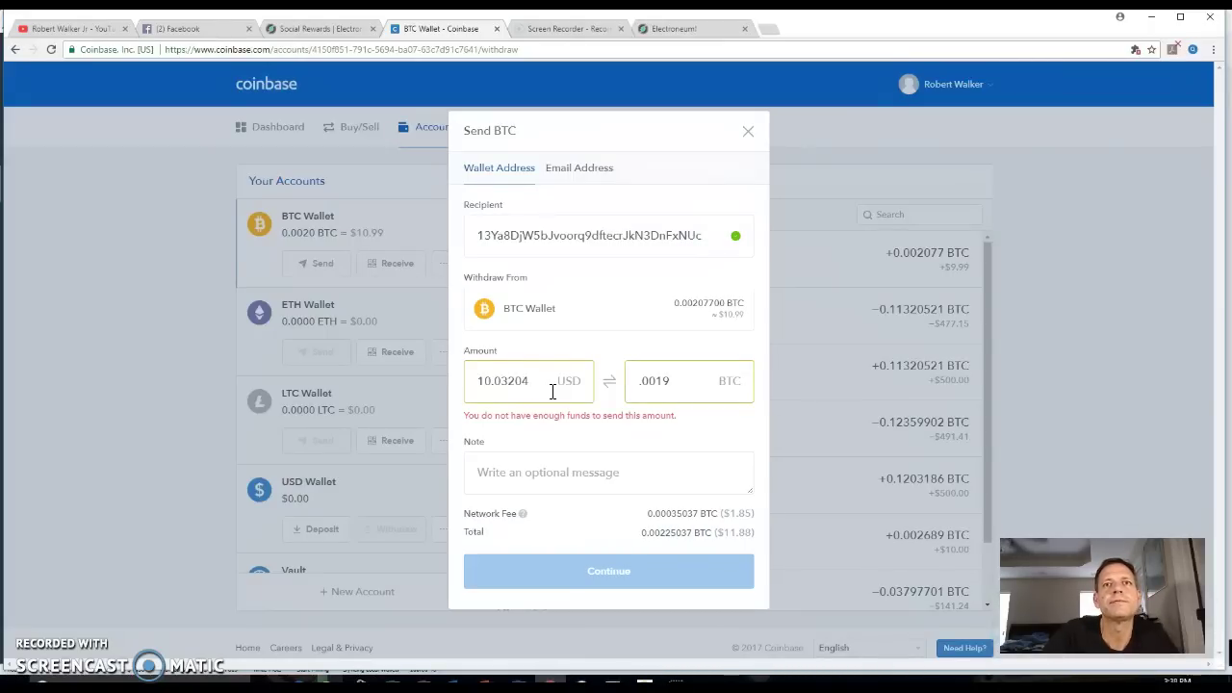
pyautogui.press('BackSpace')
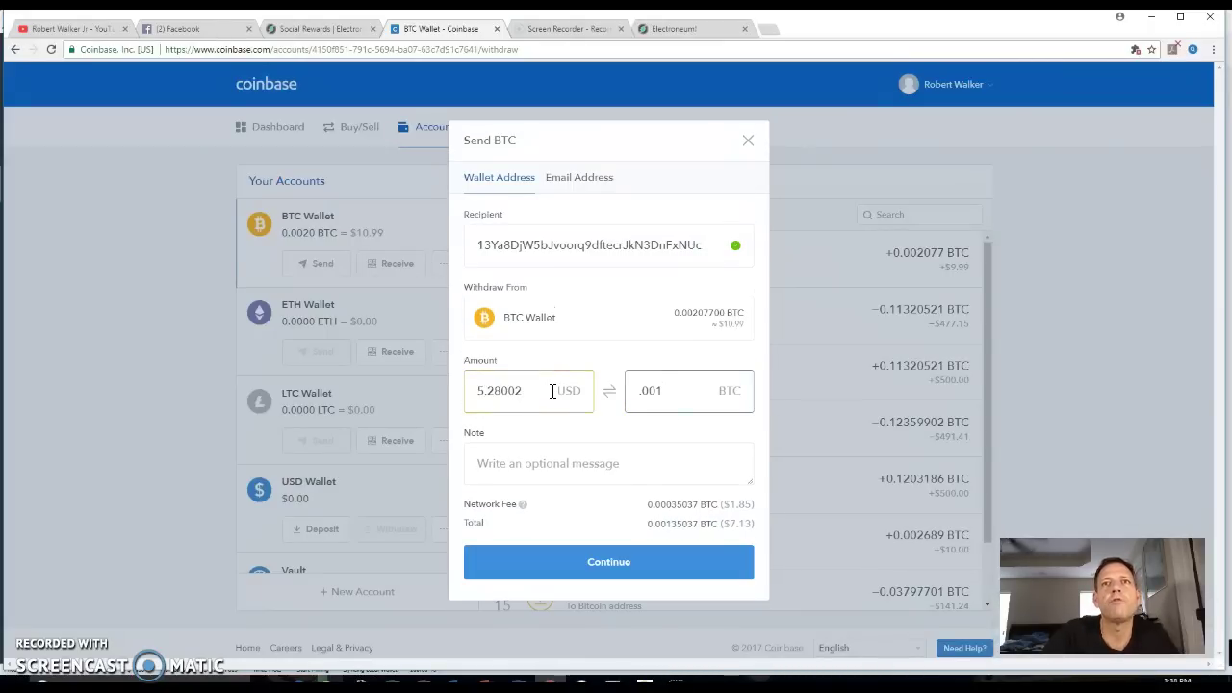
pyautogui.press('BackSpace')
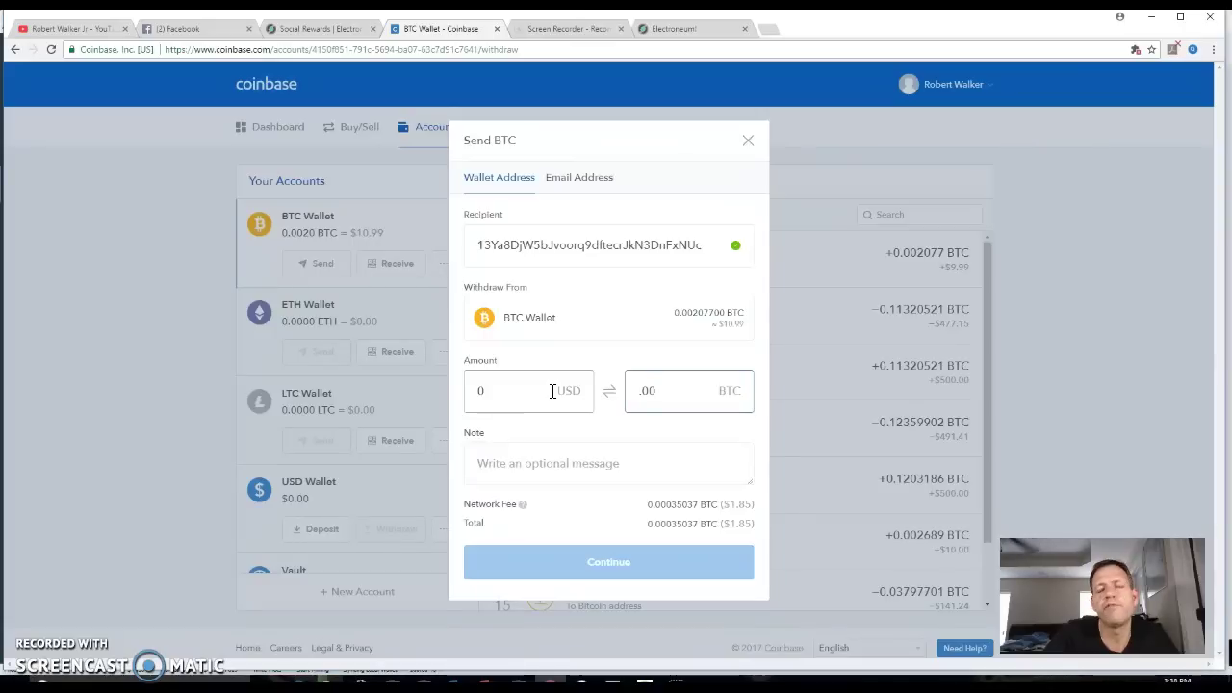
pyautogui.press('BackSpace')
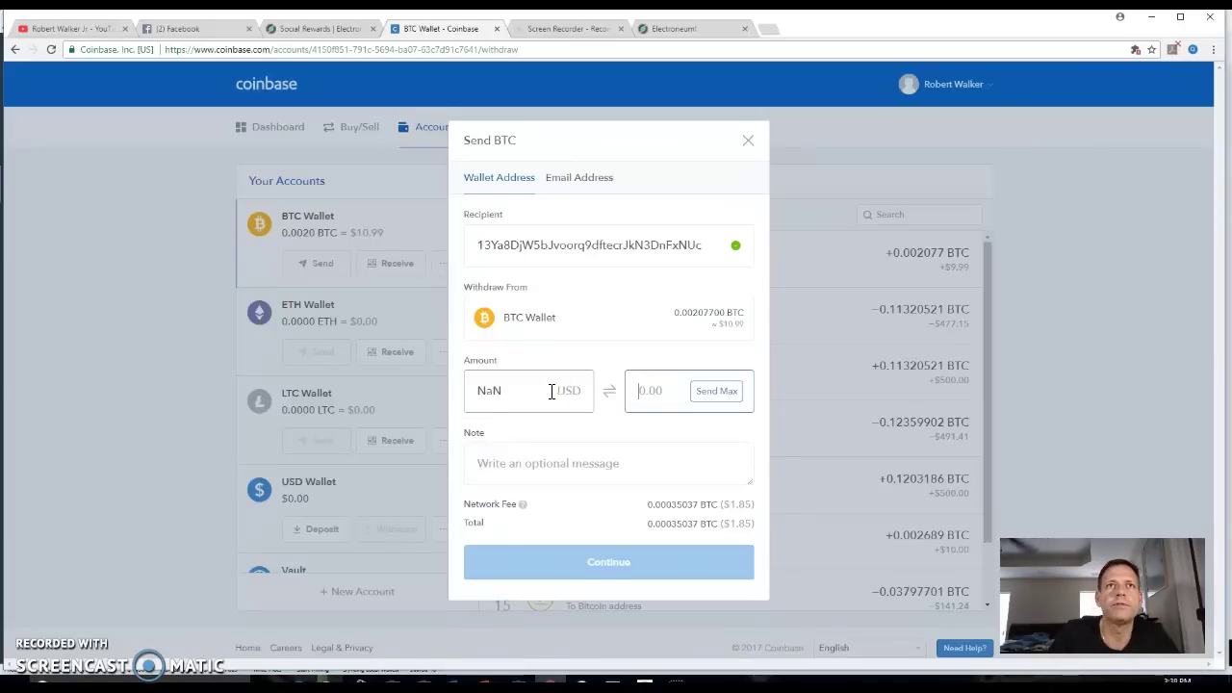
# Enter 9.00 in the USD amount field so the BTC amount shows 0.0017.
pyautogui.click(504, 407)
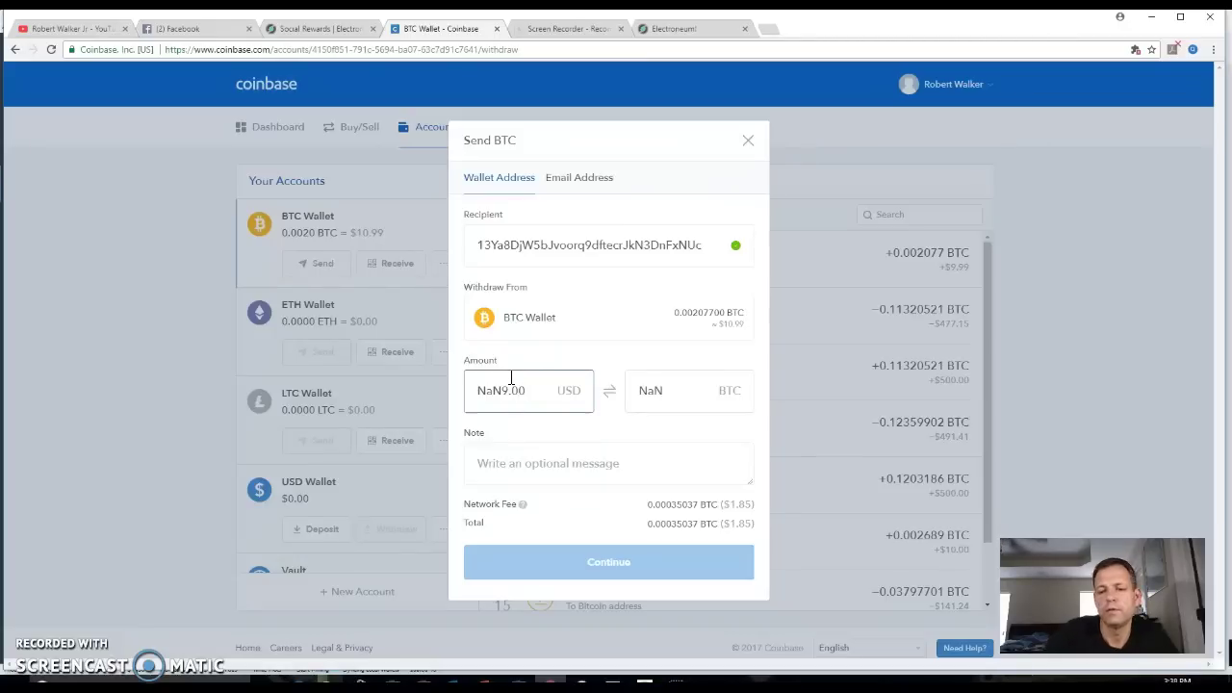
pyautogui.write('9.0')
pyautogui.press('BackSpace')
pyautogui.press('BackSpace')
pyautogui.press('BackSpace')
pyautogui.press('BackSpace')
pyautogui.press('BackSpace')
pyautogui.press('BackSpace')
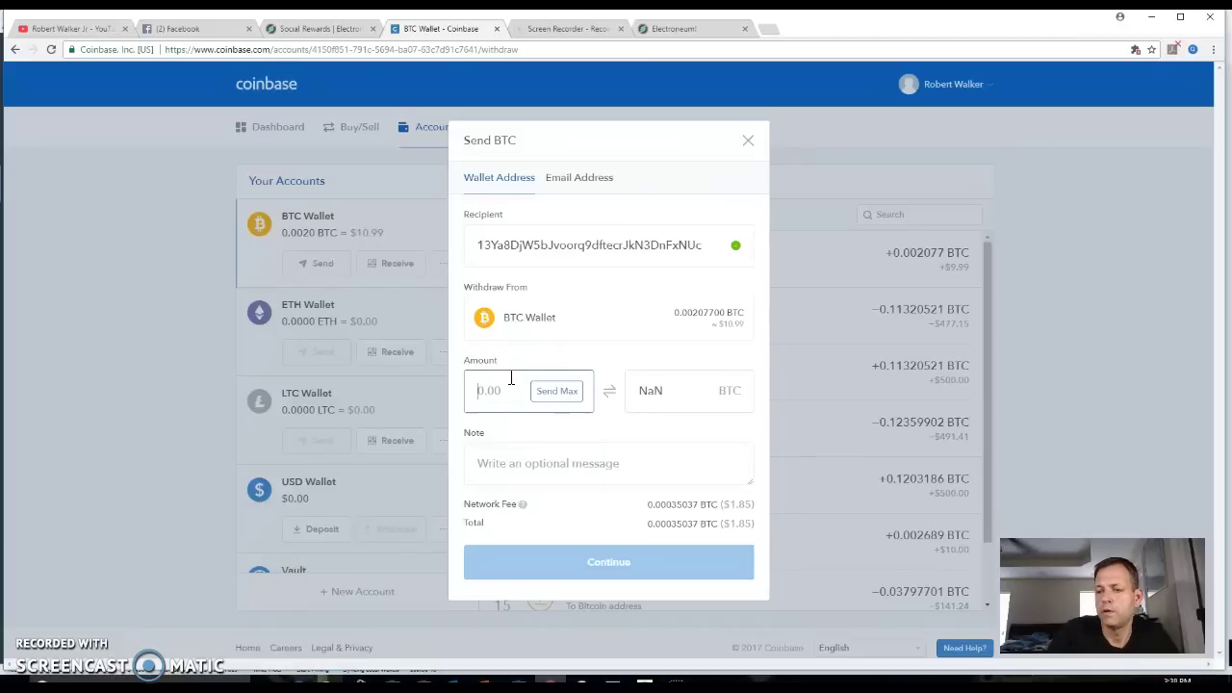
pyautogui.write('9.0')
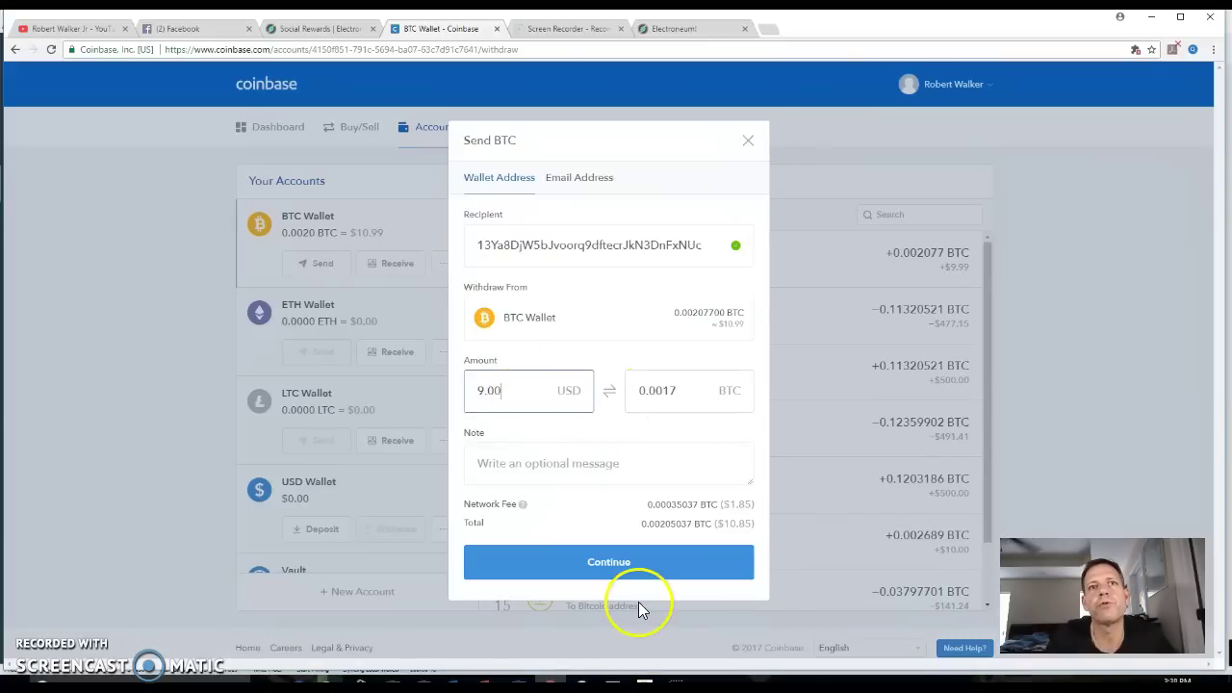
# Continue to the send confirmation and submit the SMS verification code.
pyautogui.click(621, 571)
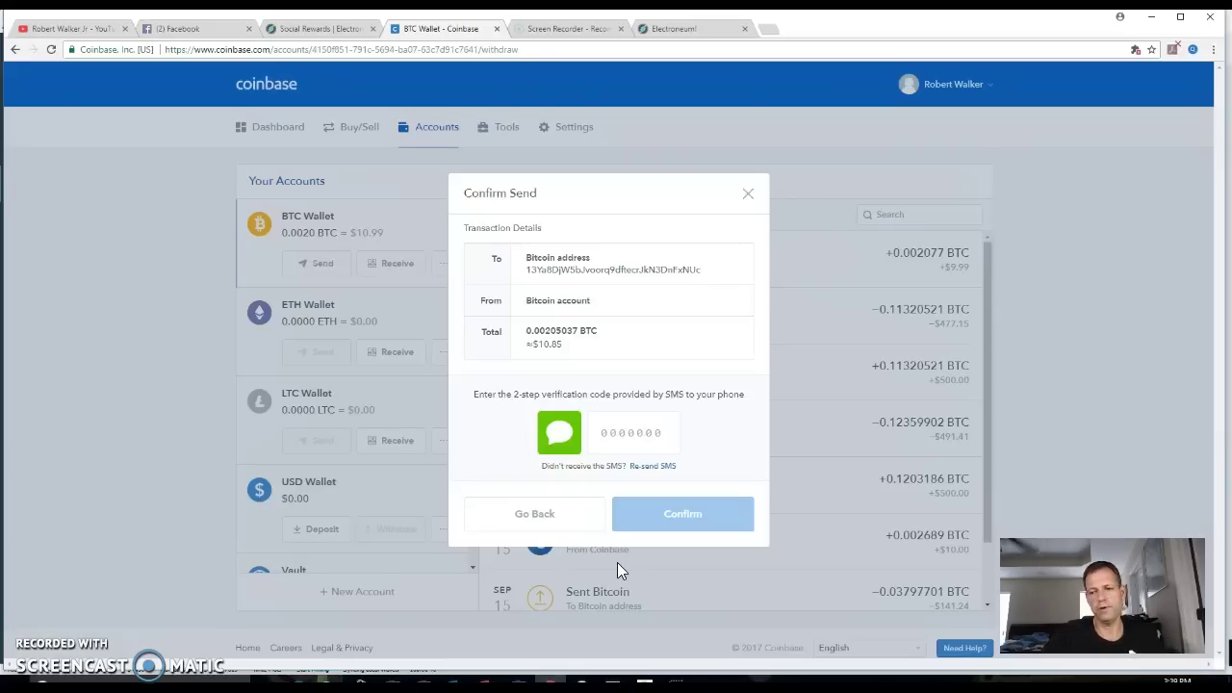
pyautogui.click(659, 431)
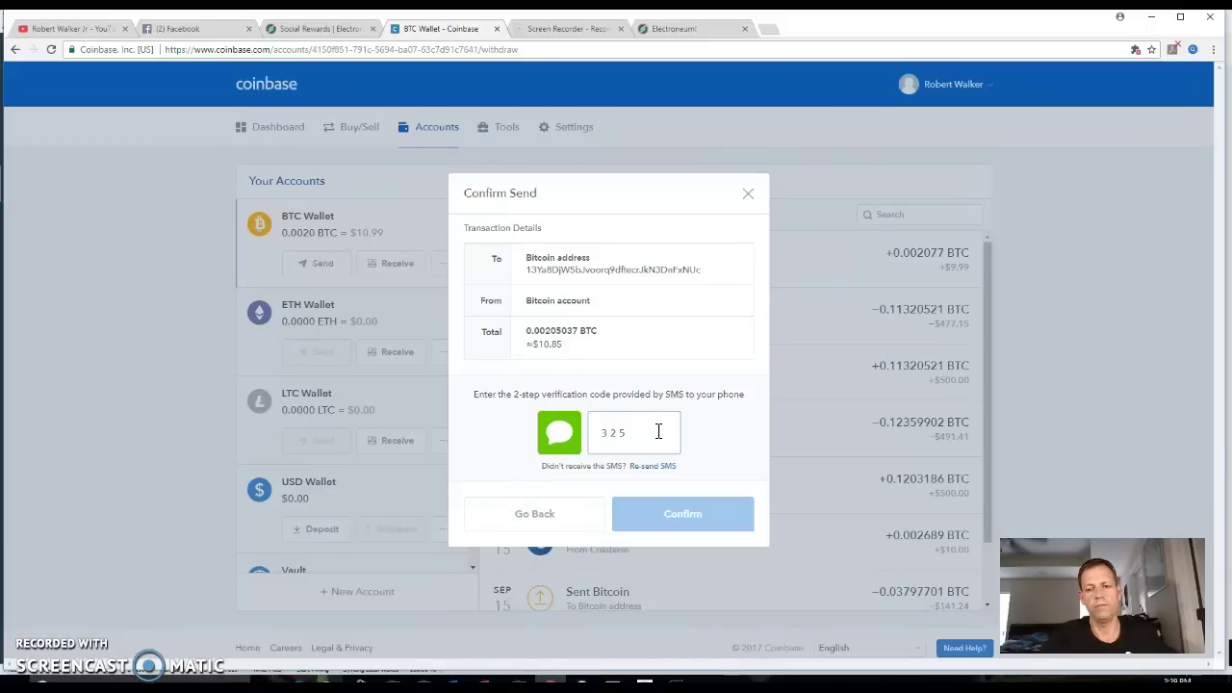
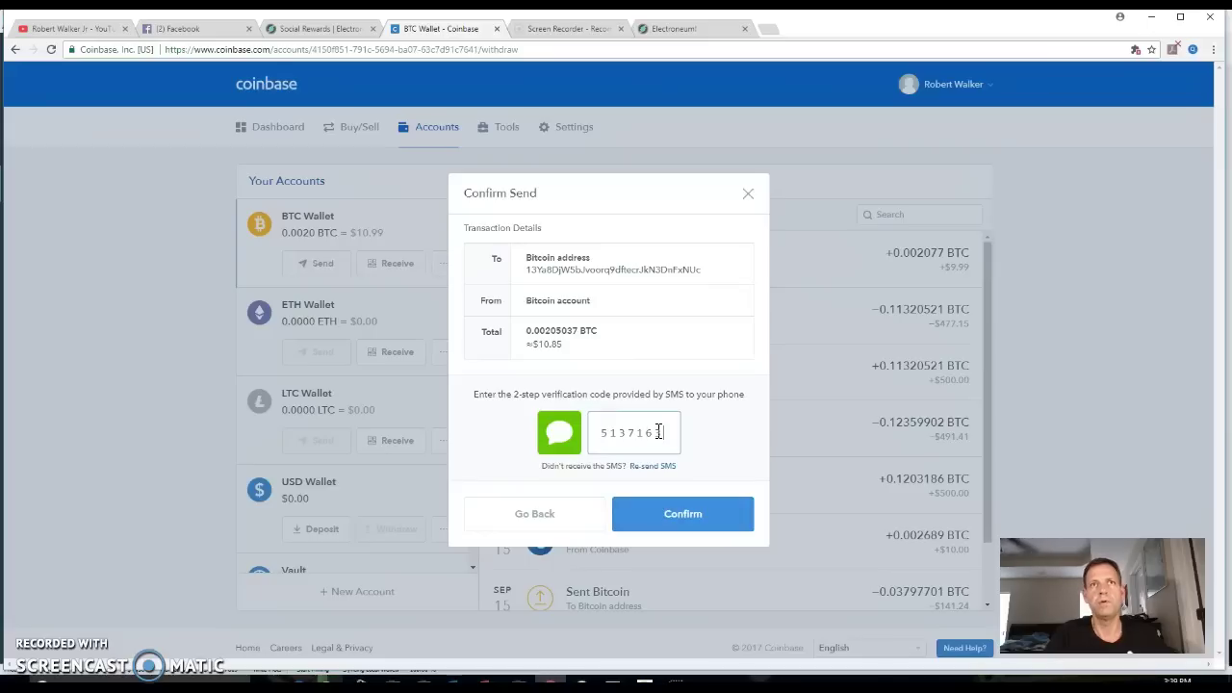
pyautogui.click(667, 509)
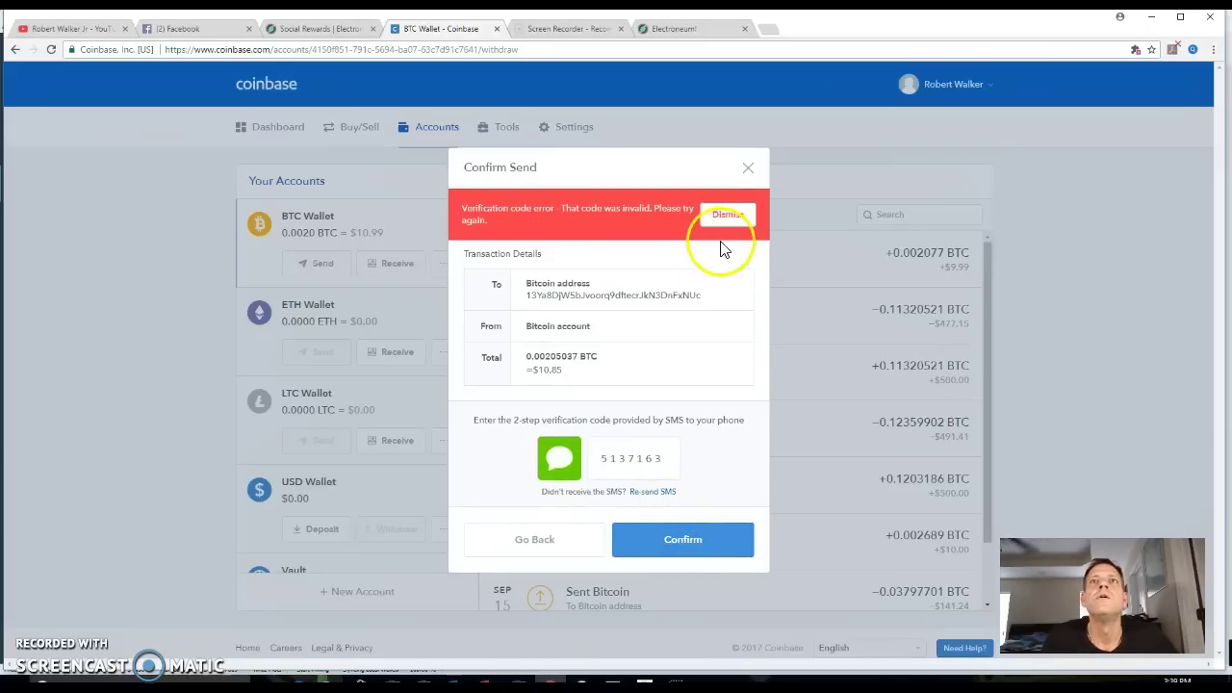
# Dismiss the invalid-code error and confirm the send with a fresh SMS code.
pyautogui.click(726, 219)
pyautogui.moveTo(667, 432); pyautogui.dragTo(484, 439)
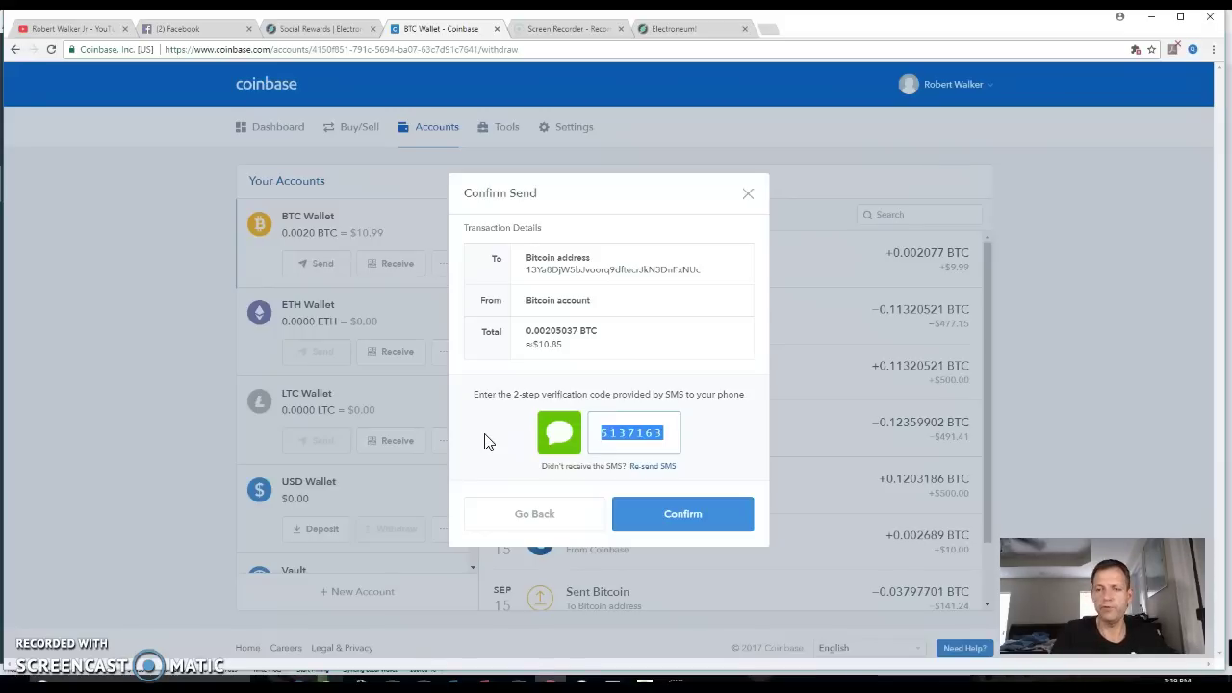
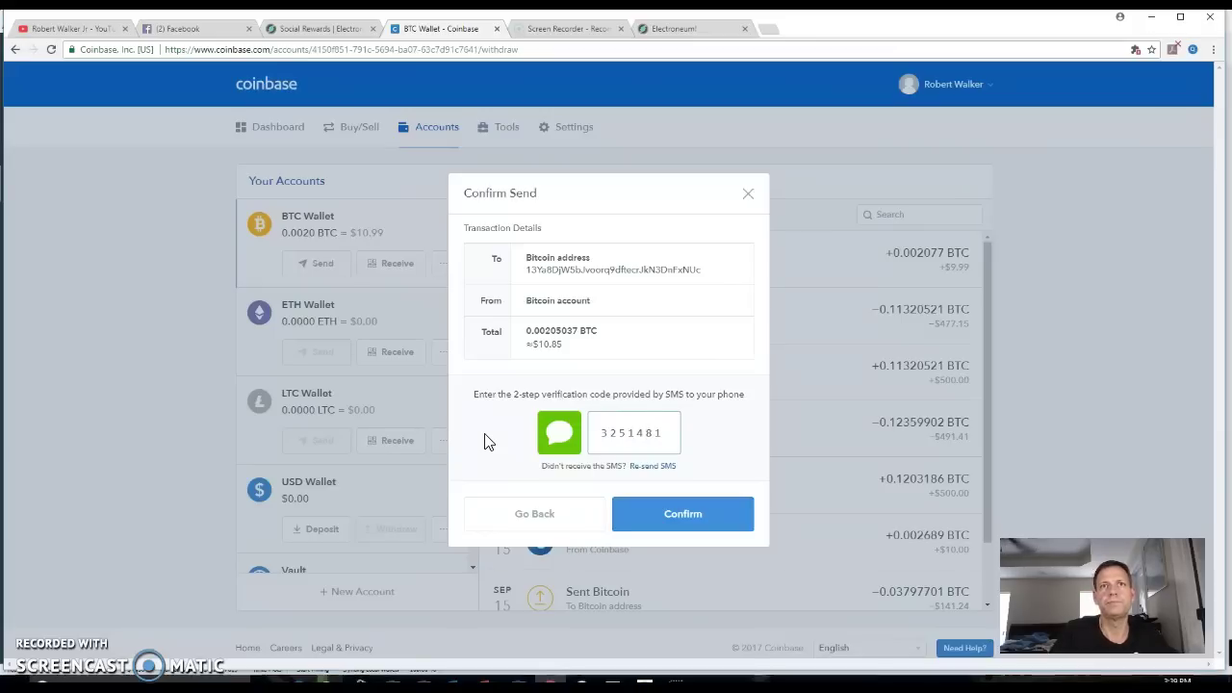
pyautogui.click(646, 517)
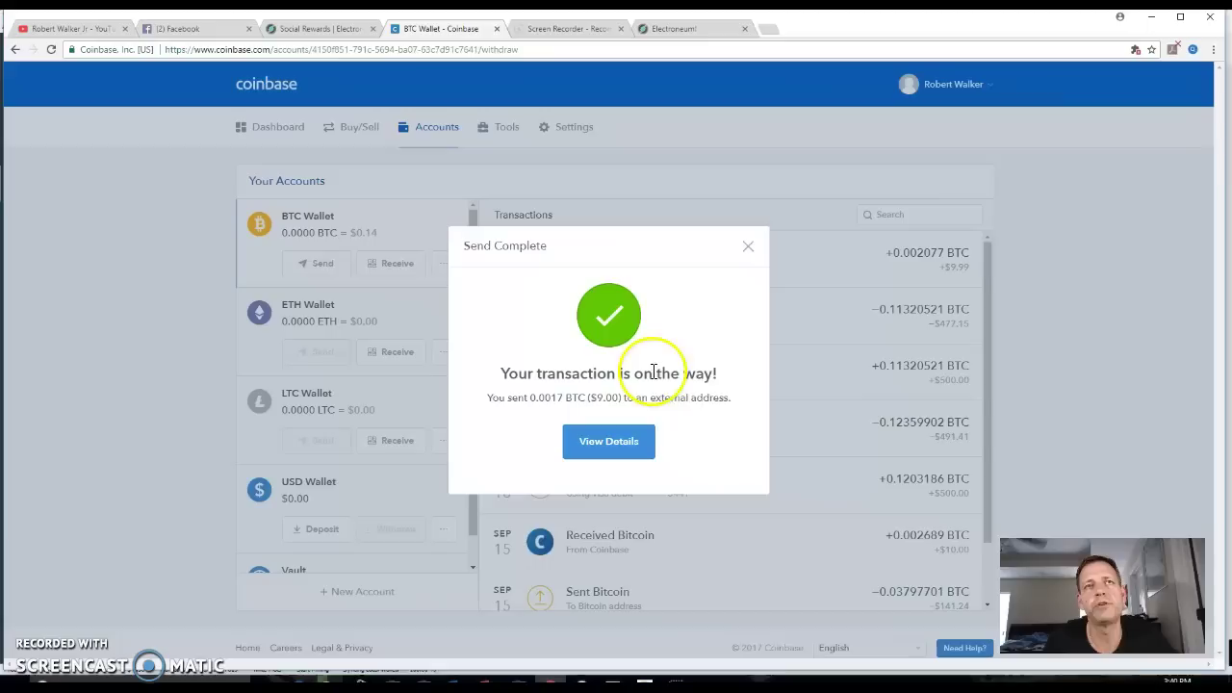
# View the sent 0.0017 BTC transaction's details, then return to the Electroneum payment page.
pyautogui.click(625, 441)
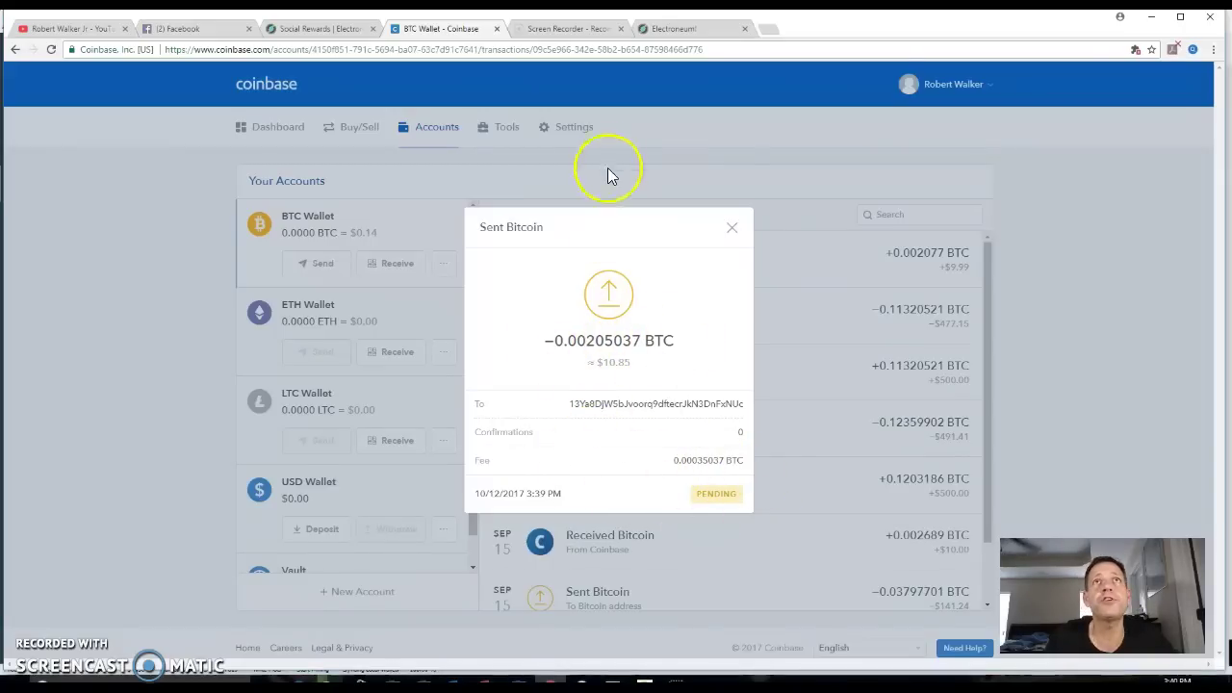
pyautogui.click(685, 28)
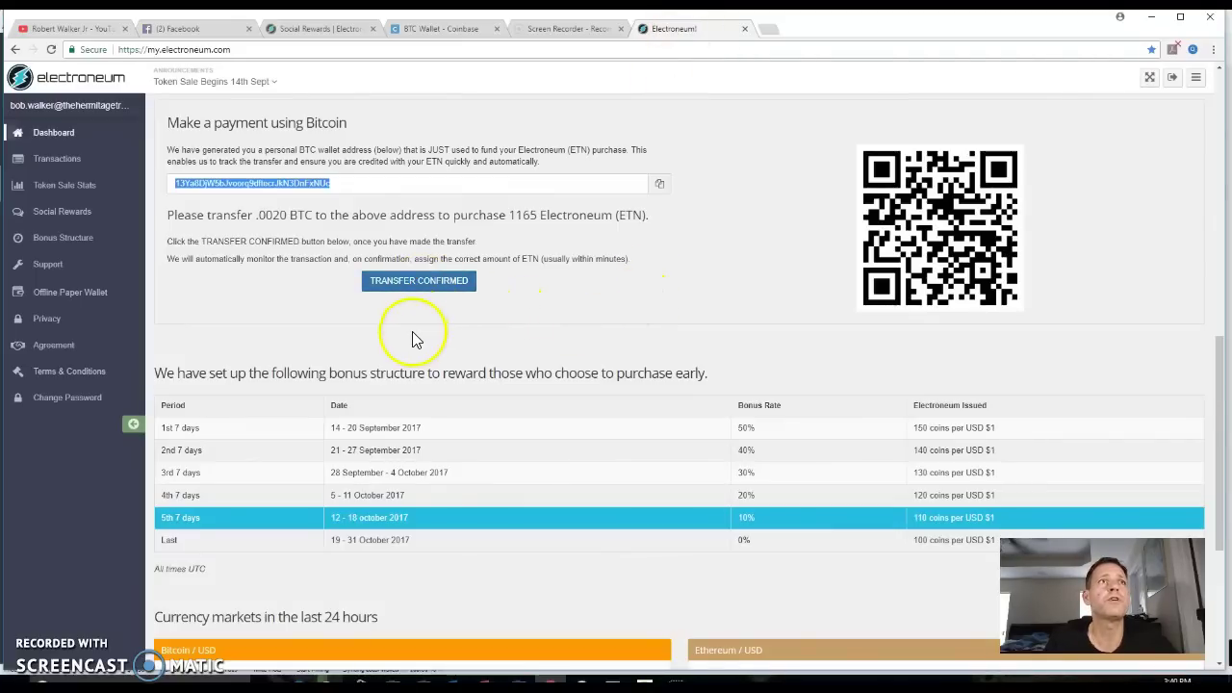
# Mark the Bitcoin transfer as confirmed and close the Finalising your transaction notice.
pyautogui.click(416, 282)
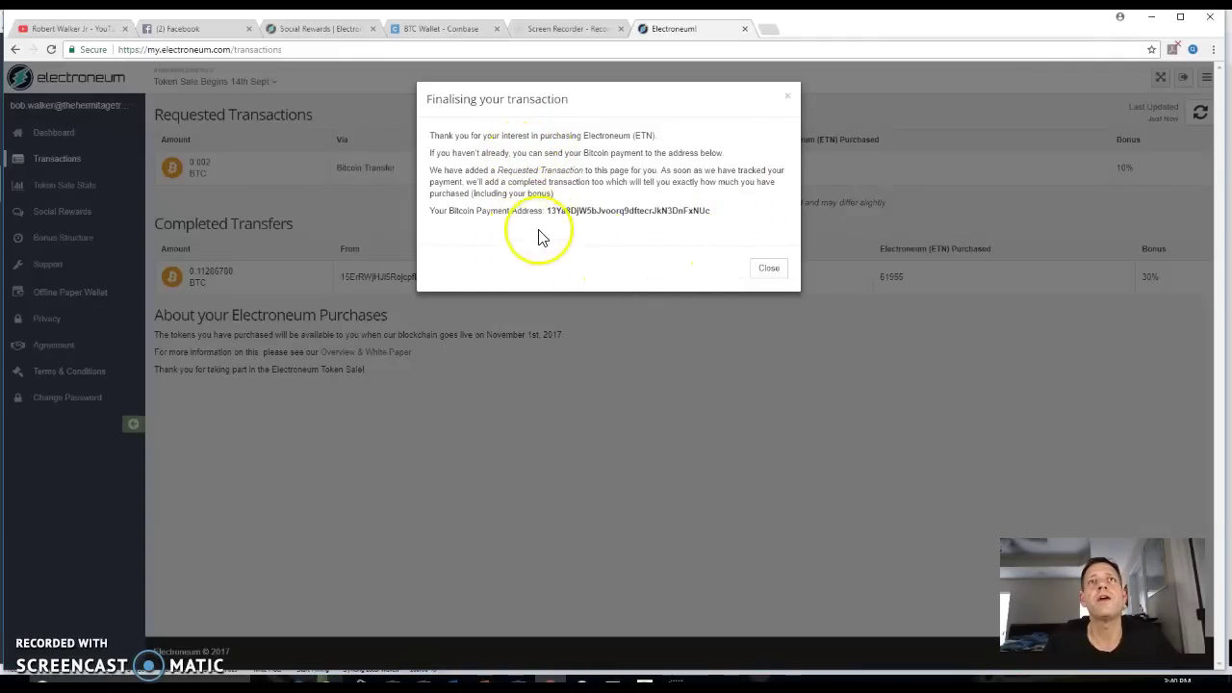
pyautogui.click(766, 279)
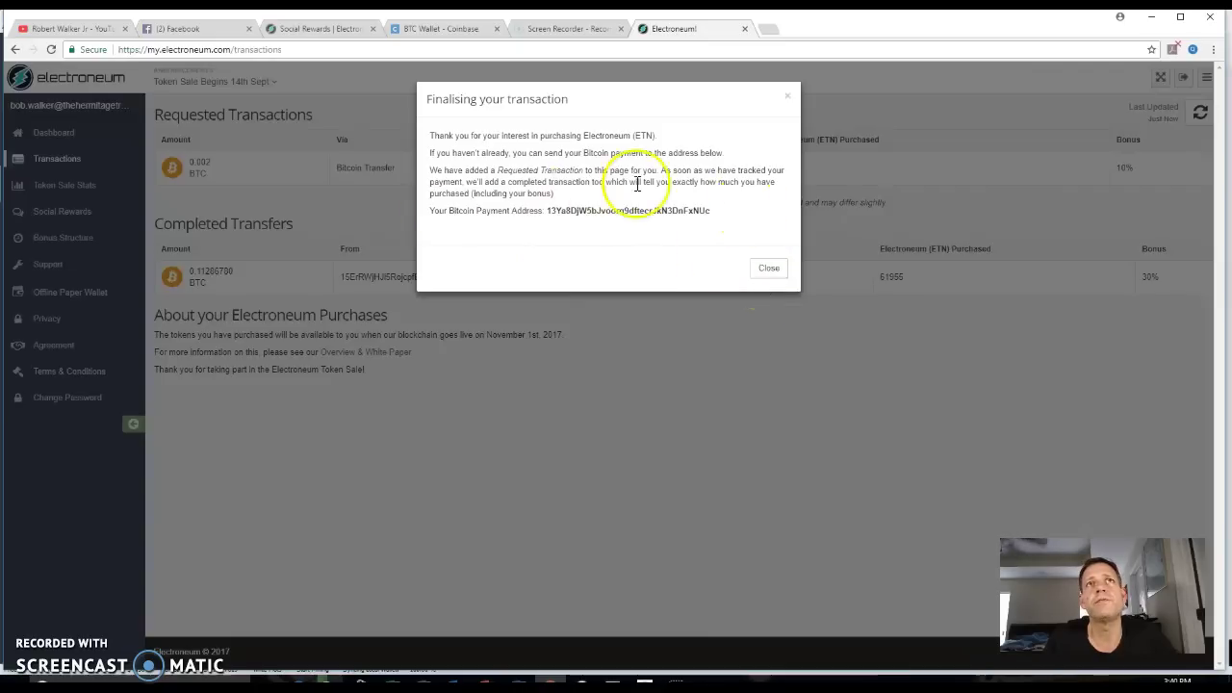
pyautogui.click(771, 273)
pyautogui.click(771, 273)
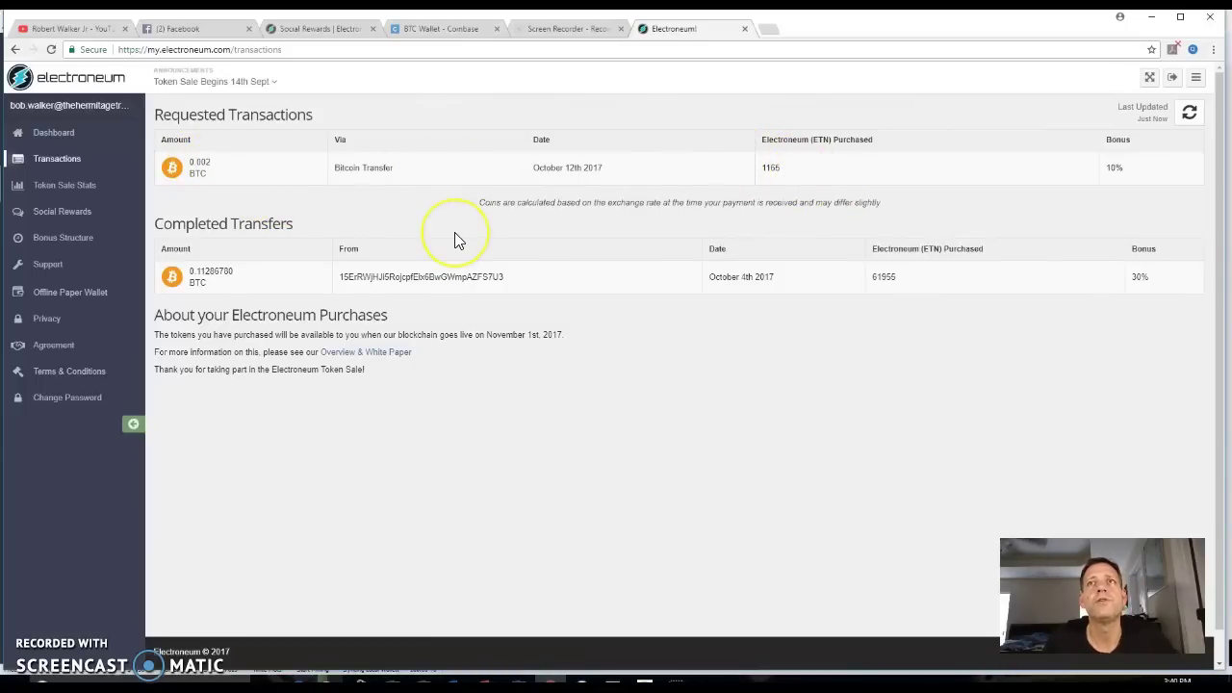
pyautogui.scroll(-1, 455, 232)
pyautogui.scroll(1, 424, 240)
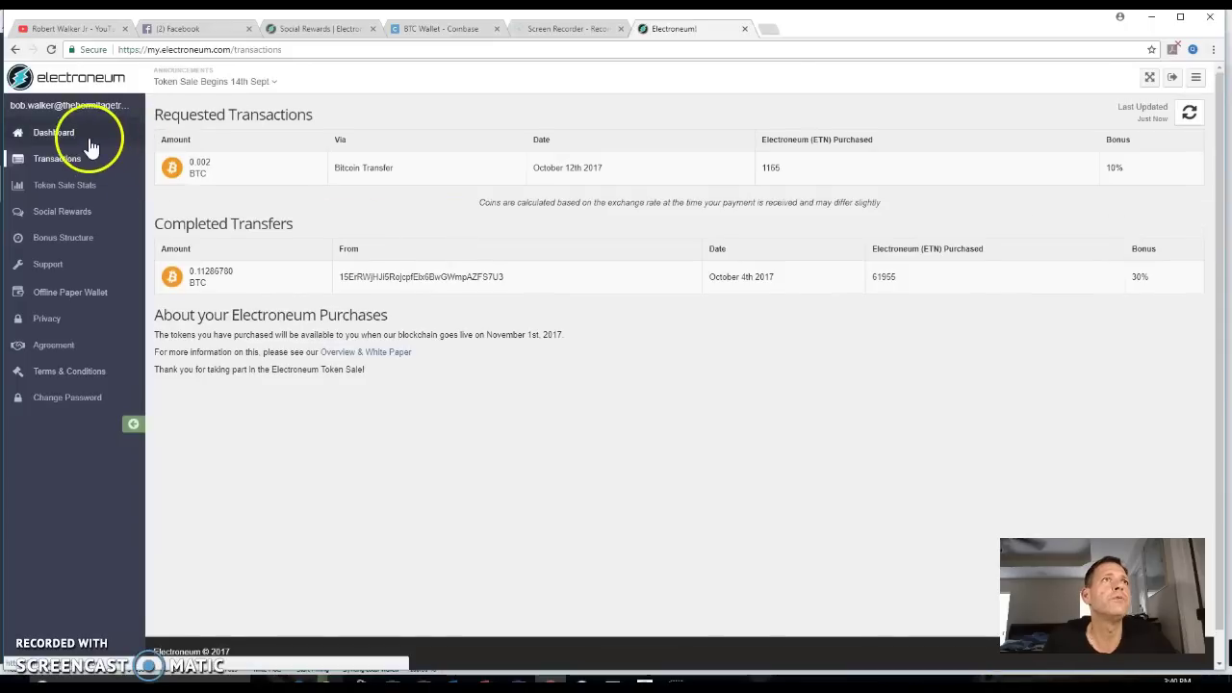
# Return to the Electroneum dashboard and find the pending 0.002 BTC requested transaction.
pyautogui.click(69, 137)
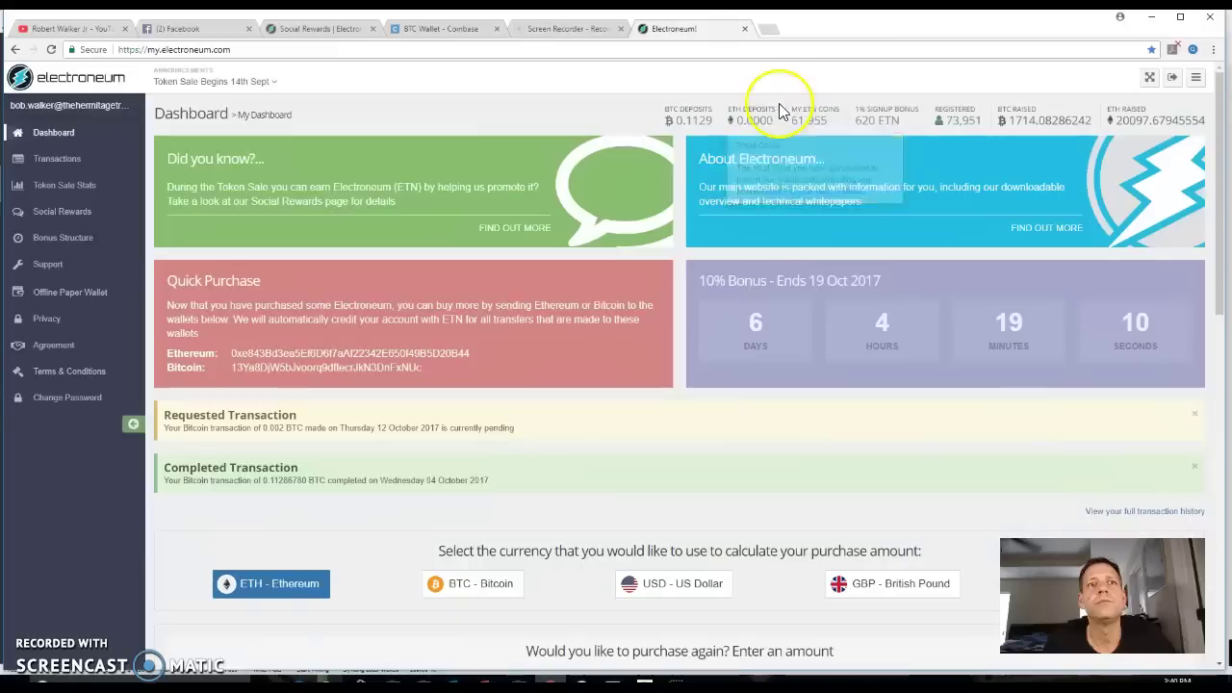
pyautogui.moveTo(838, 124)
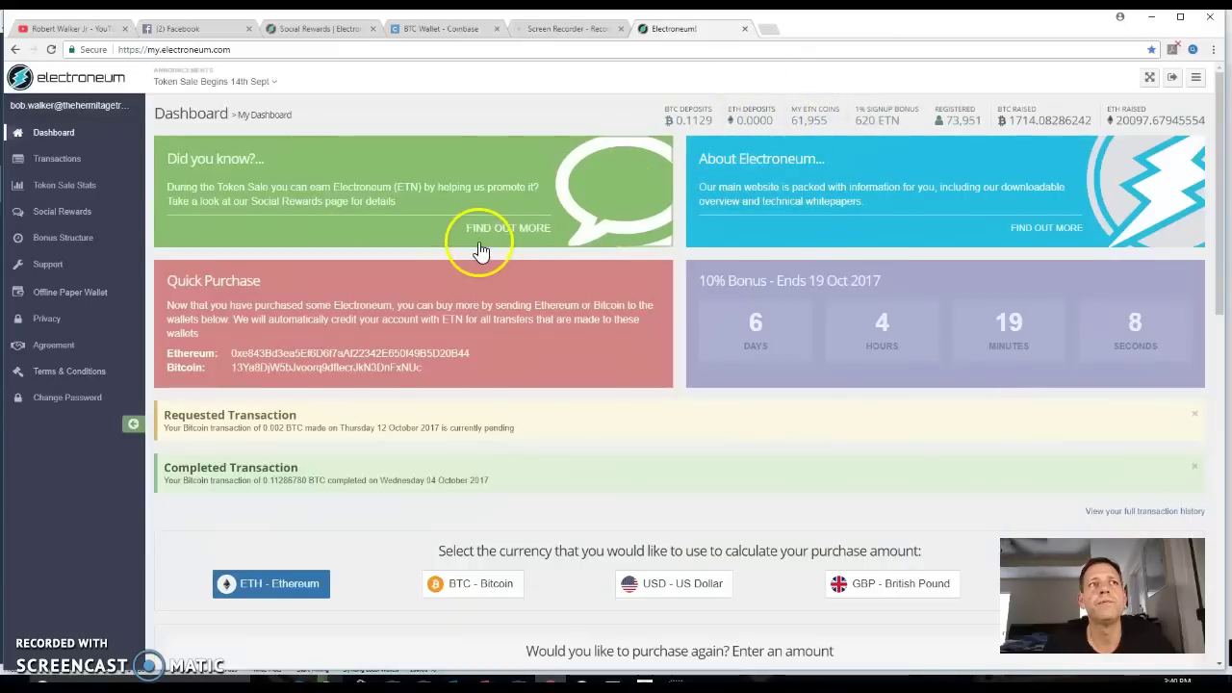
pyautogui.scroll(-2, 447, 266)
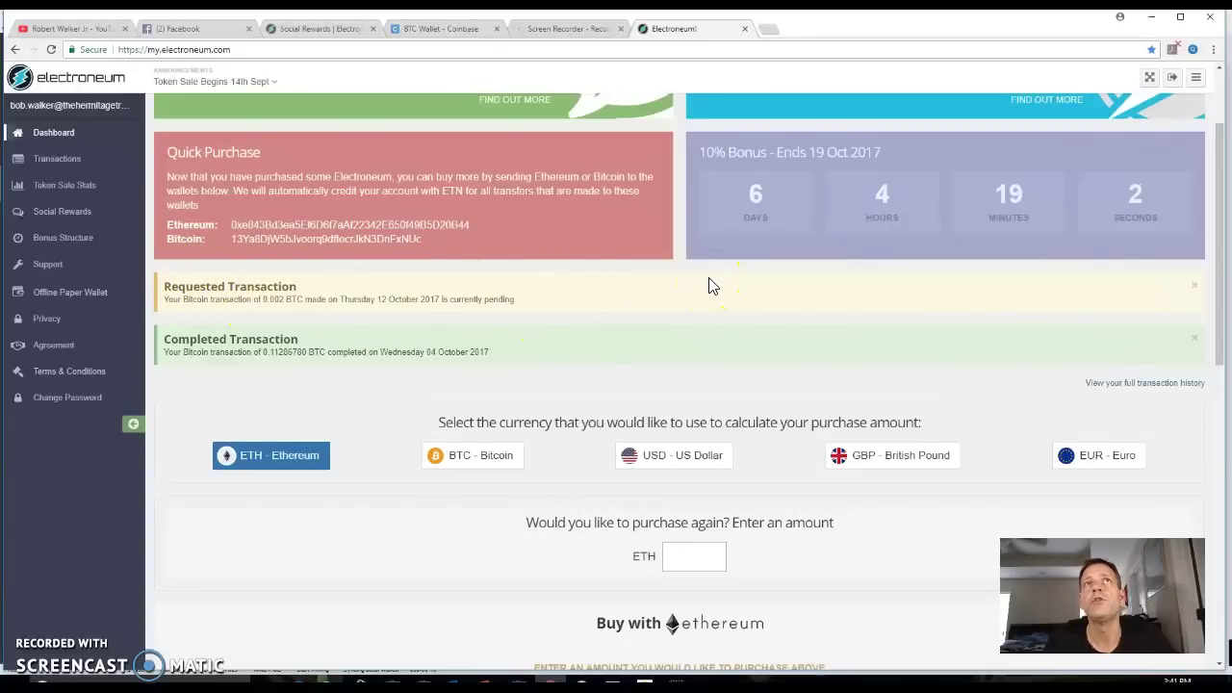
pyautogui.scroll(2, 708, 286)
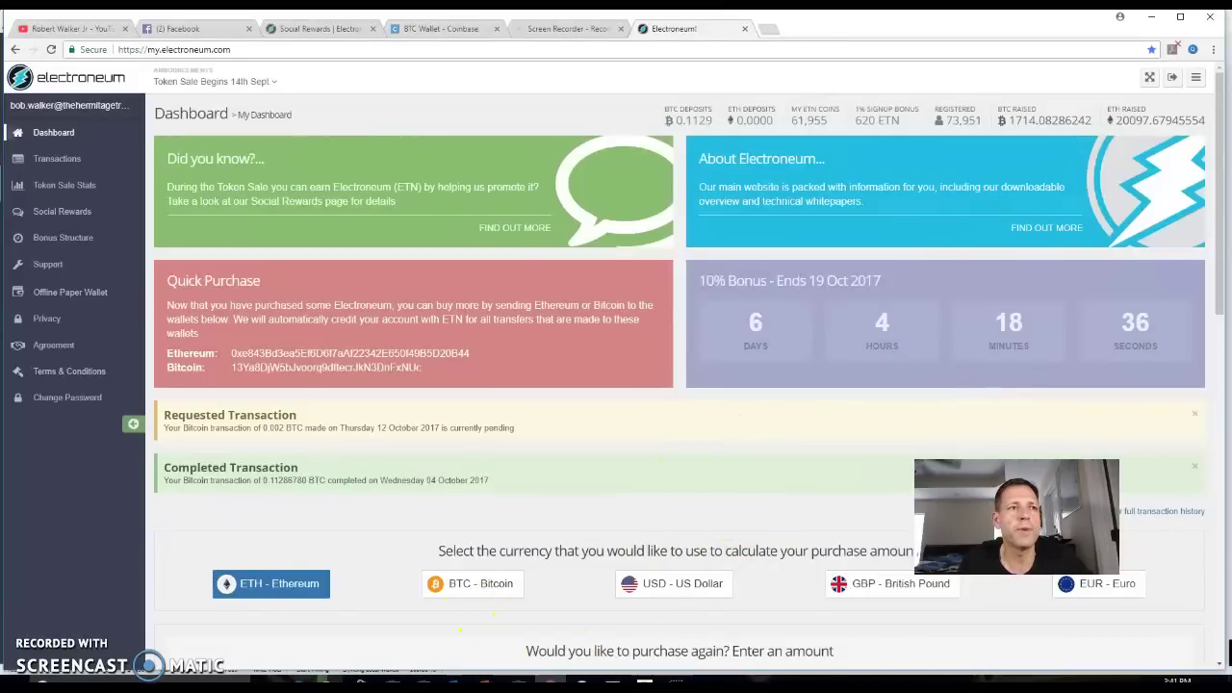
# Open Windows Calculator and enter the BTC raised total 1,714.08286242.
pyautogui.click(15, 682)
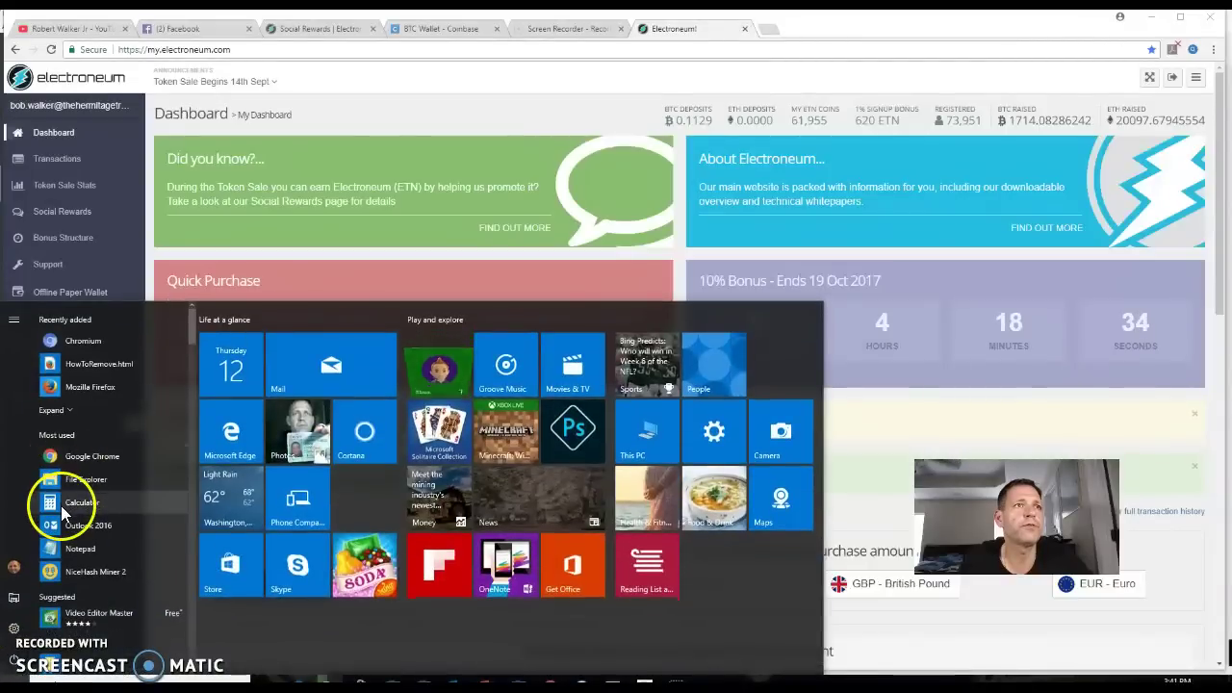
pyautogui.click(82, 502)
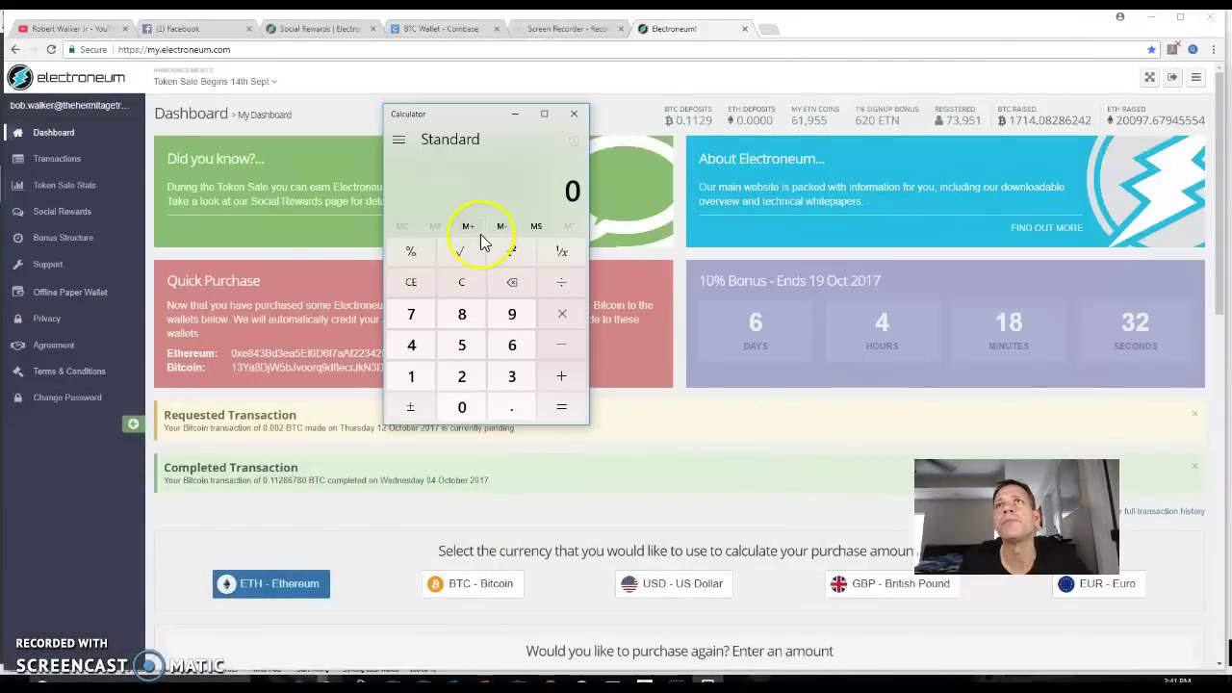
pyautogui.click(411, 389)
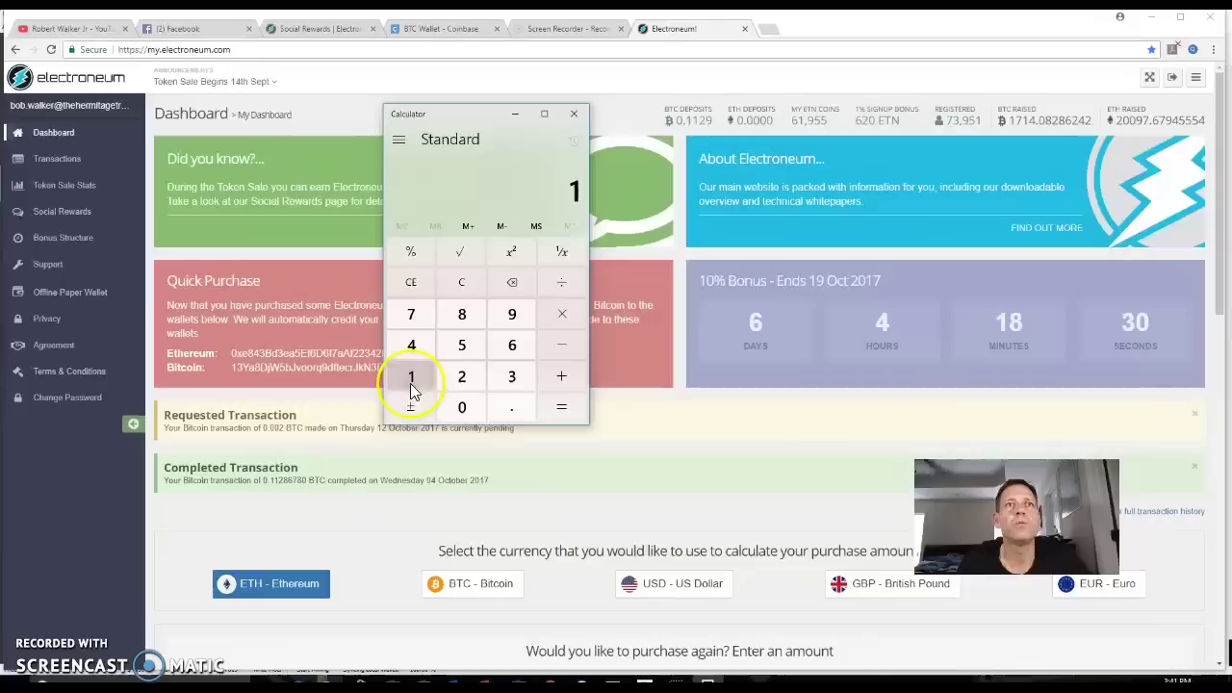
pyautogui.click(412, 314)
pyautogui.click(411, 375)
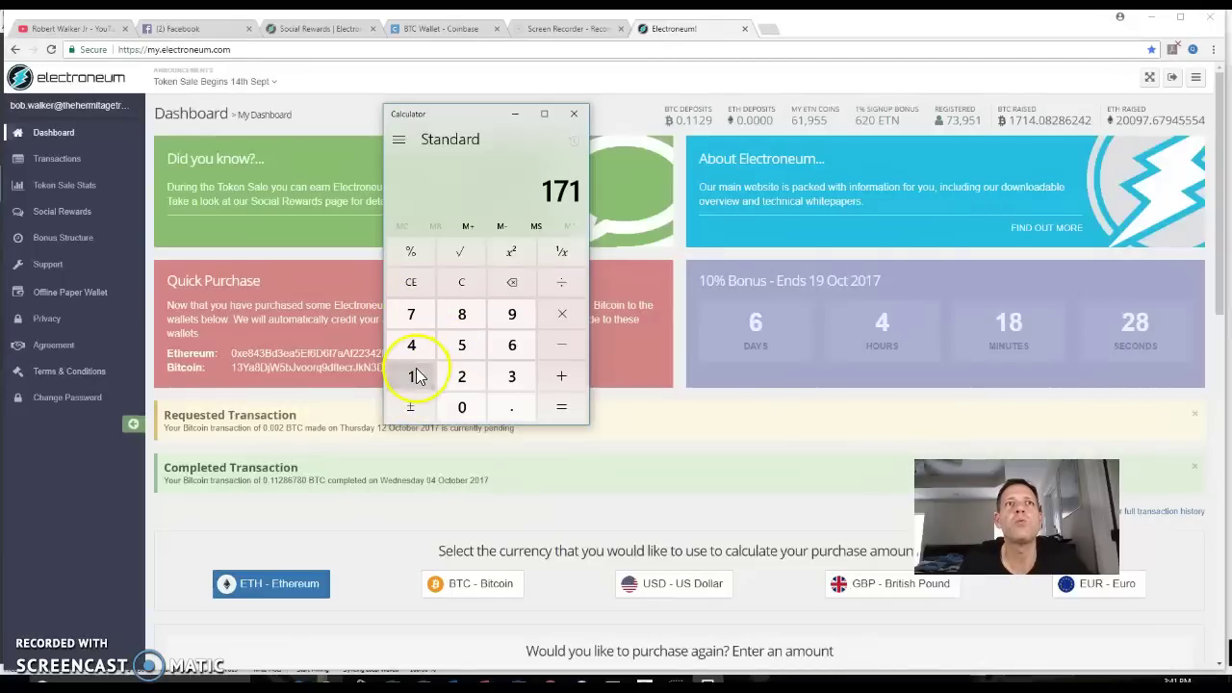
pyautogui.click(411, 344)
pyautogui.click(511, 409)
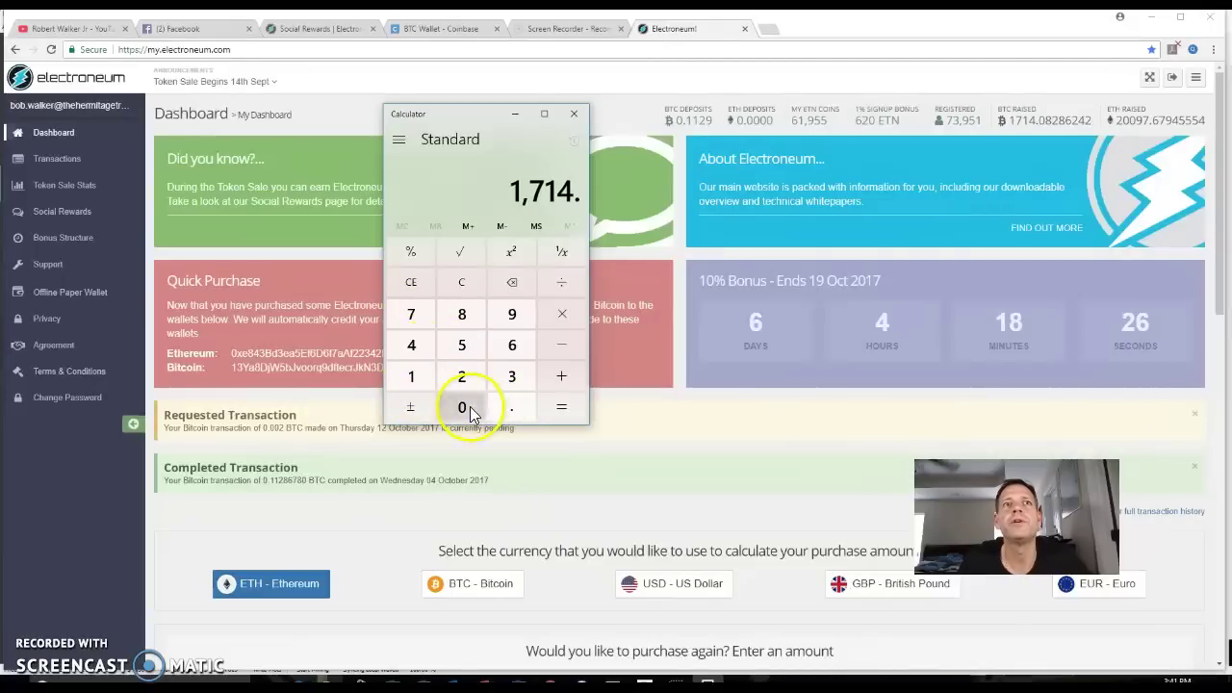
pyautogui.click(462, 407)
pyautogui.click(462, 315)
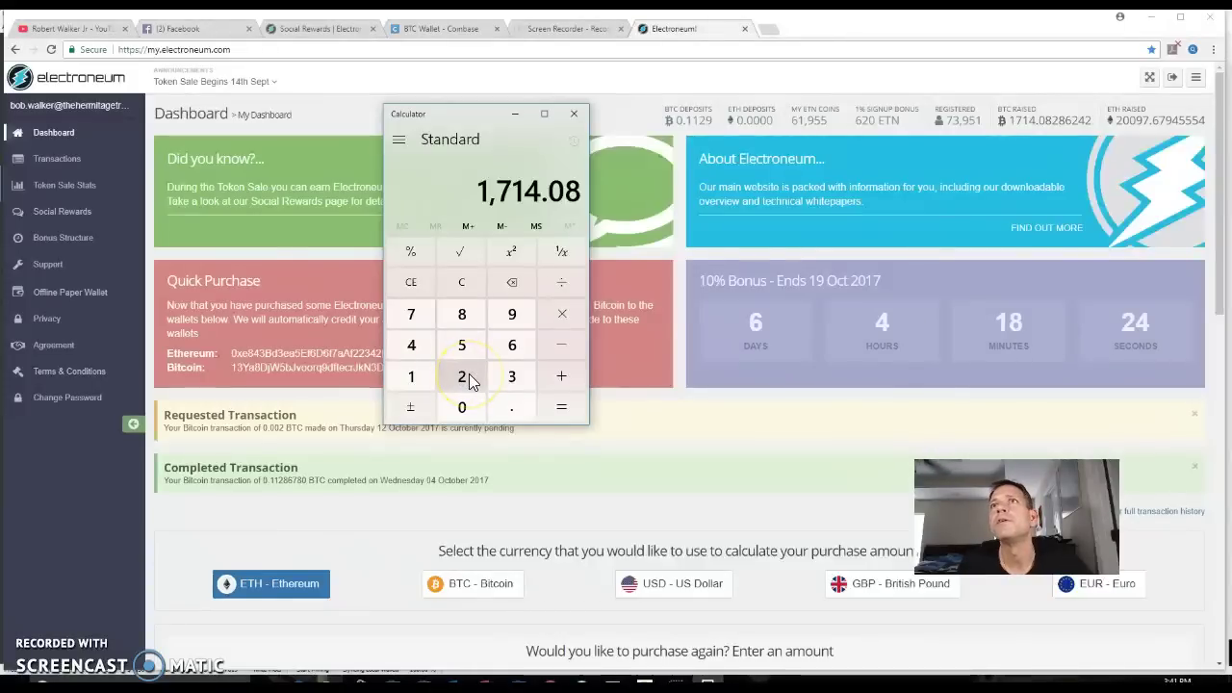
pyautogui.click(466, 379)
pyautogui.click(462, 315)
pyautogui.click(508, 346)
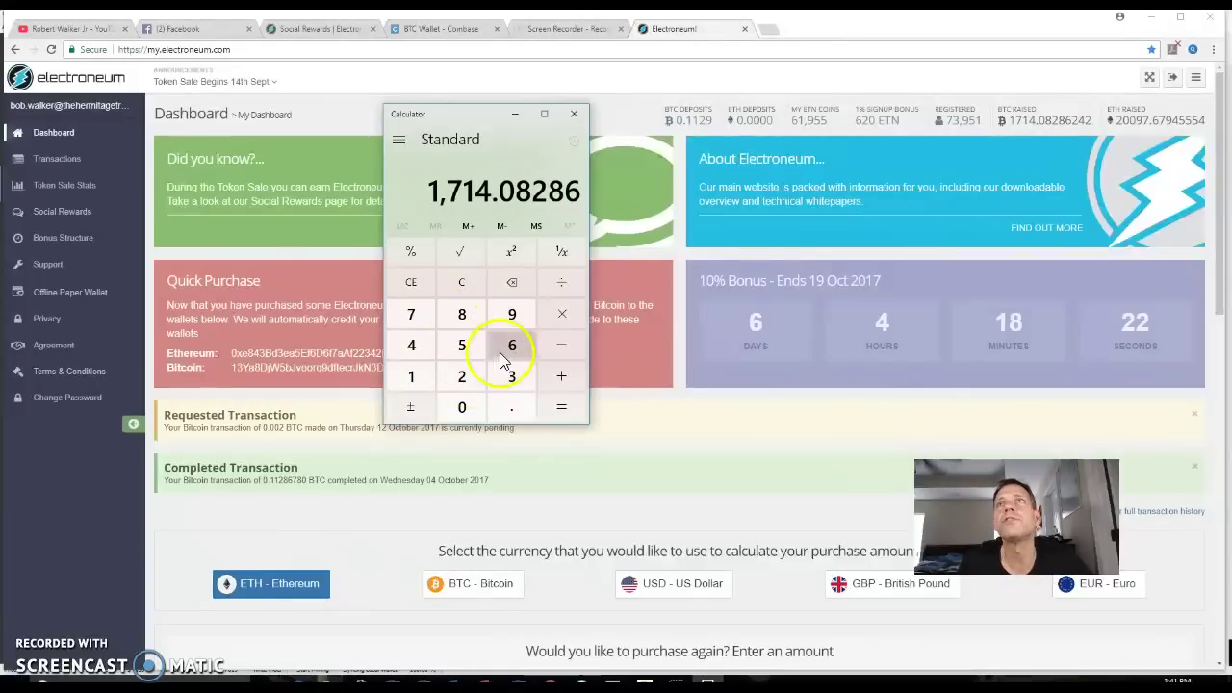
pyautogui.click(471, 377)
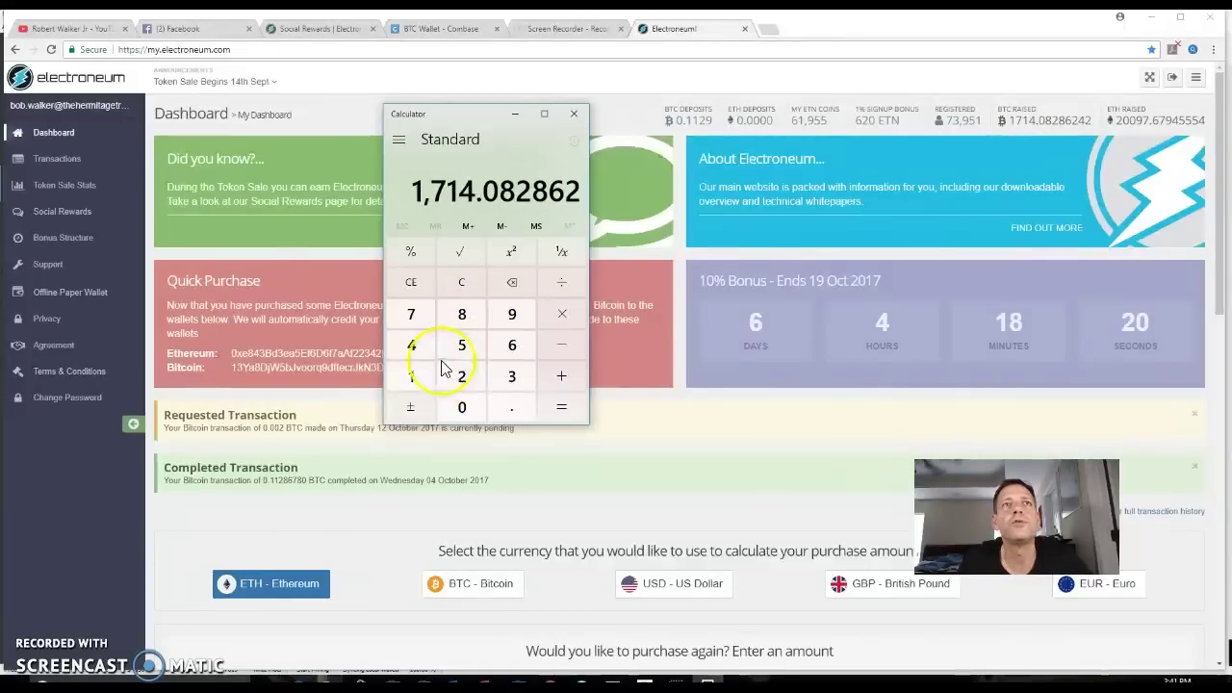
pyautogui.click(411, 345)
pyautogui.click(462, 381)
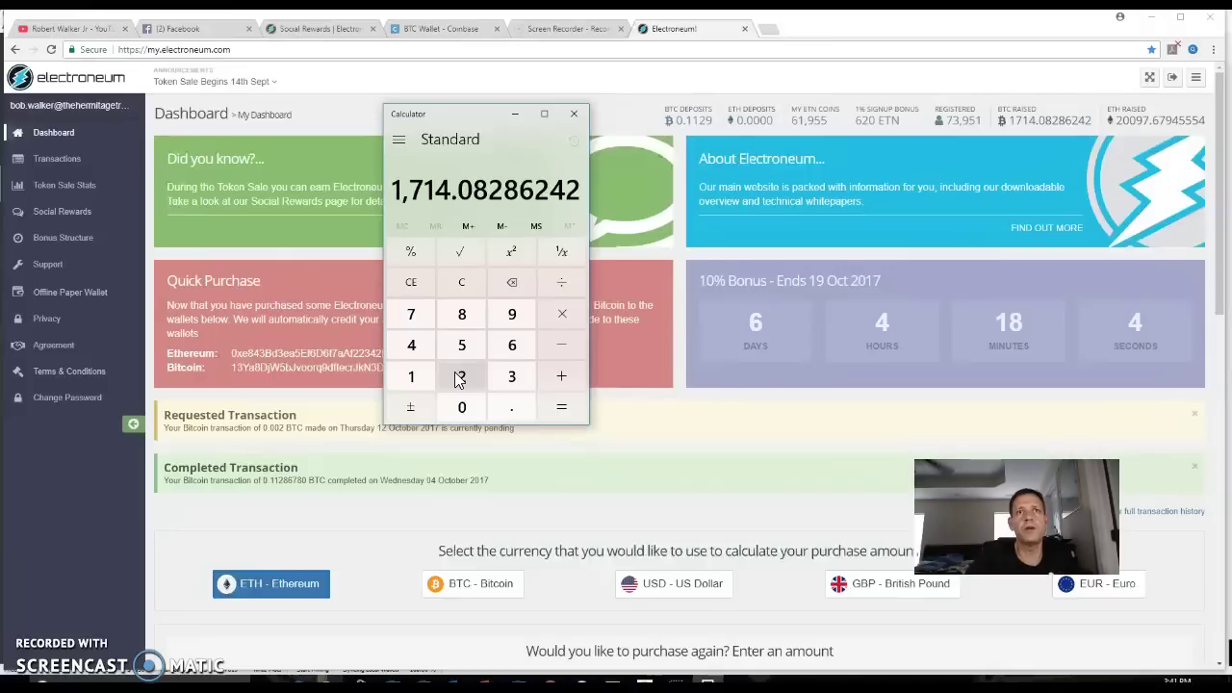
# Multiply it by 5,292 to get 9,070,926.50792664.
pyautogui.click(576, 308)
pyautogui.write('5,2')
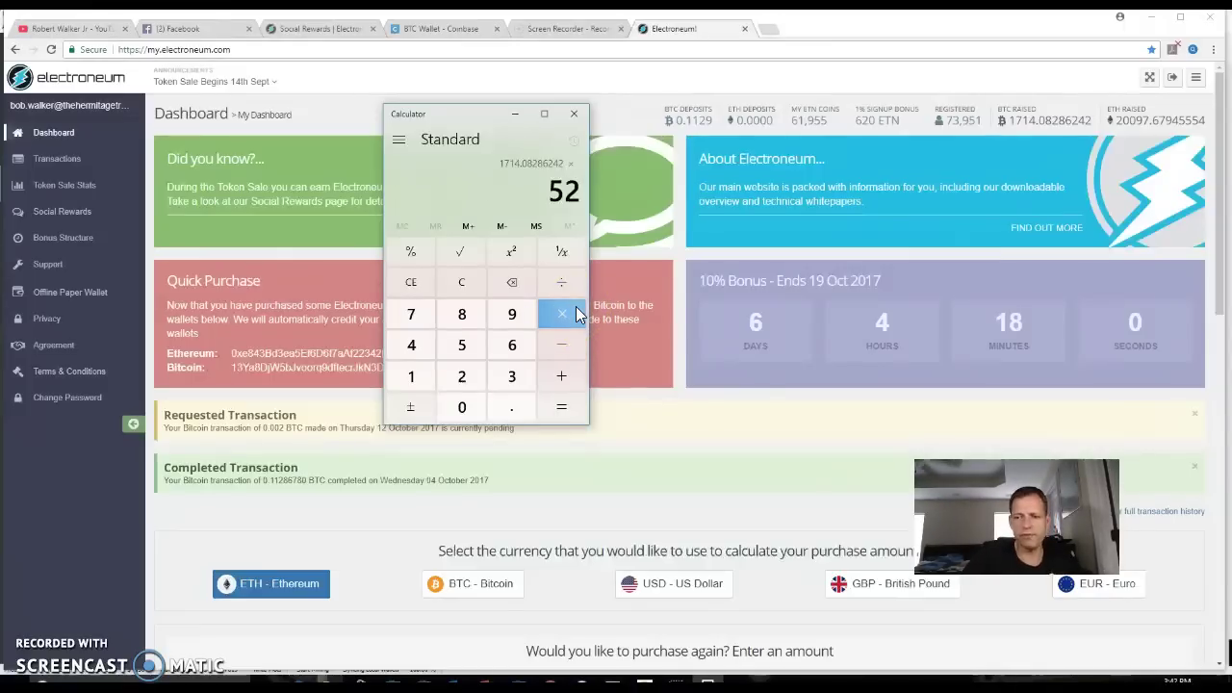
pyautogui.write('92.')
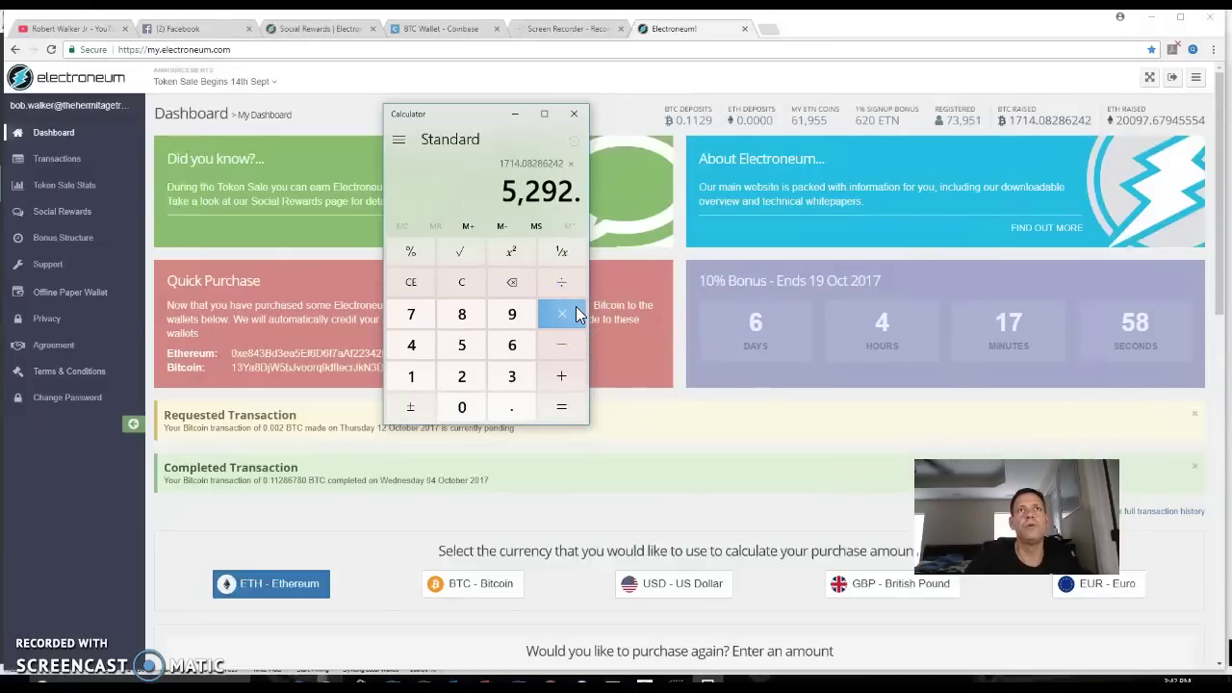
pyautogui.click(561, 412)
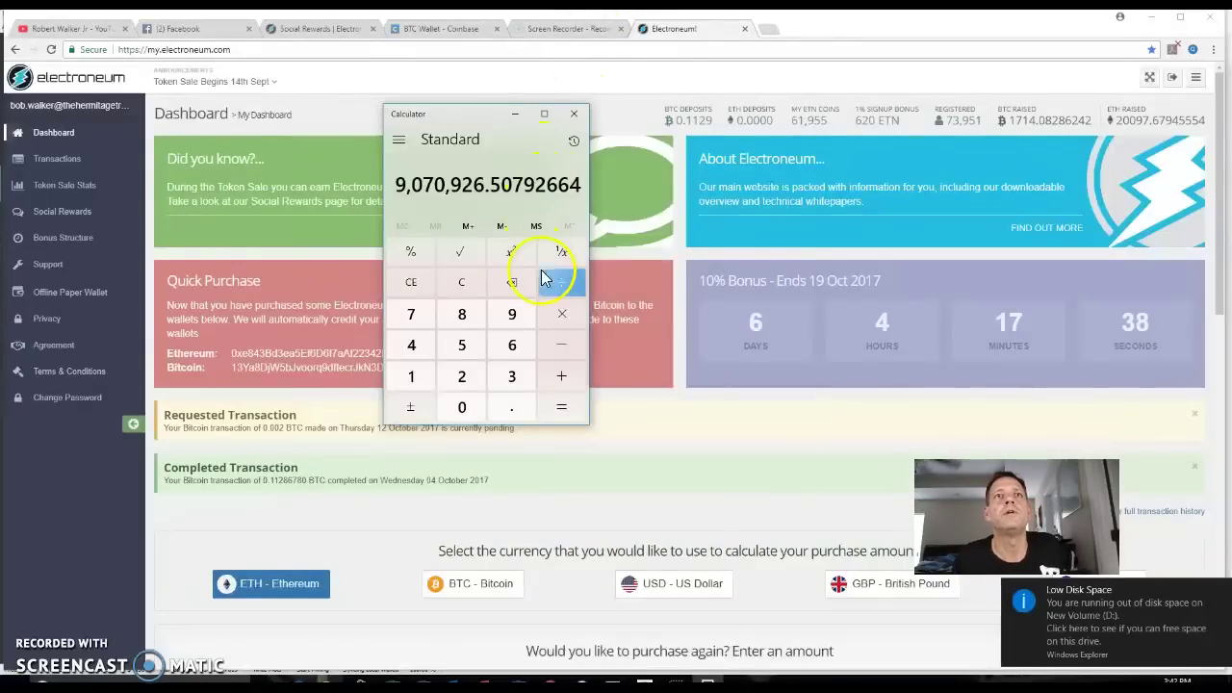
# Clear Calculator, enter 20,097.68 with an operator, then view Coinbase's pending sent-bitcoin details.
pyautogui.click(464, 285)
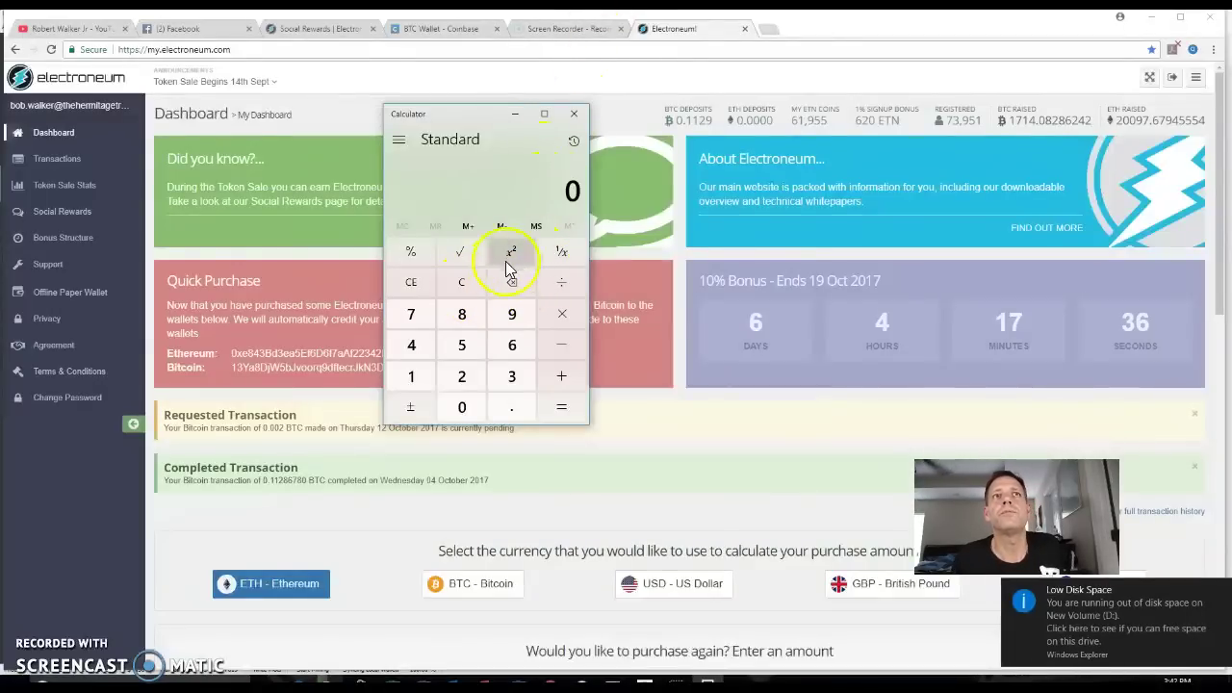
pyautogui.click(462, 378)
pyautogui.click(463, 409)
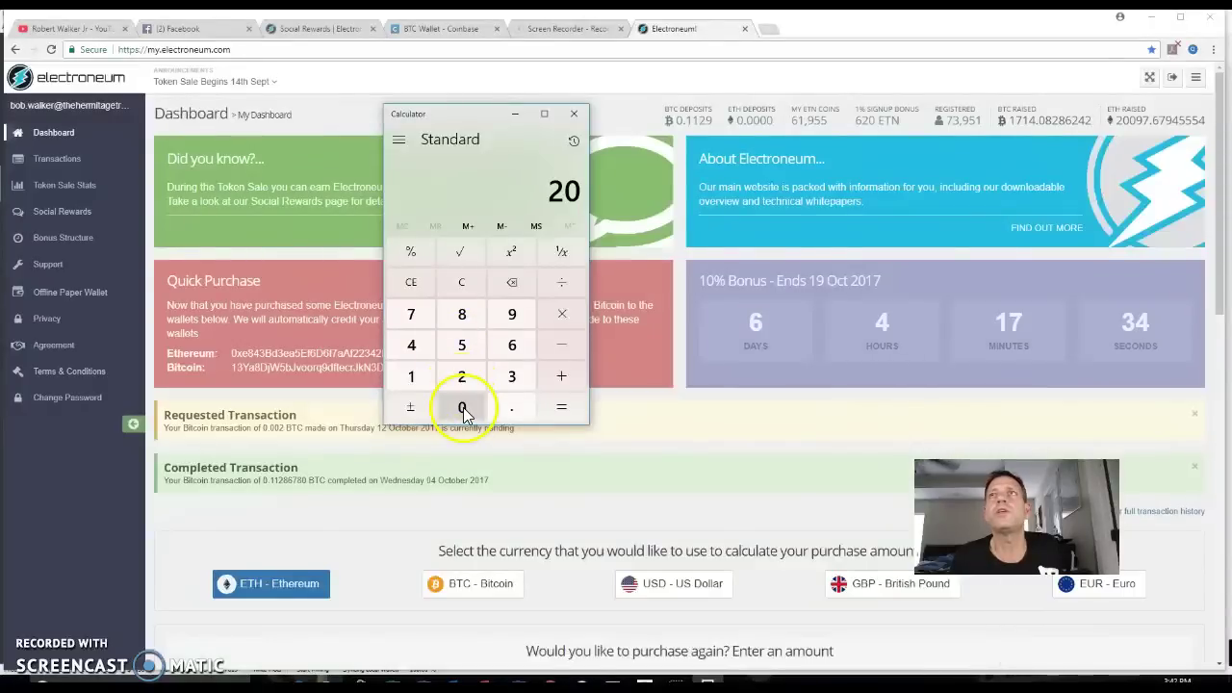
pyautogui.click(463, 409)
pyautogui.click(511, 314)
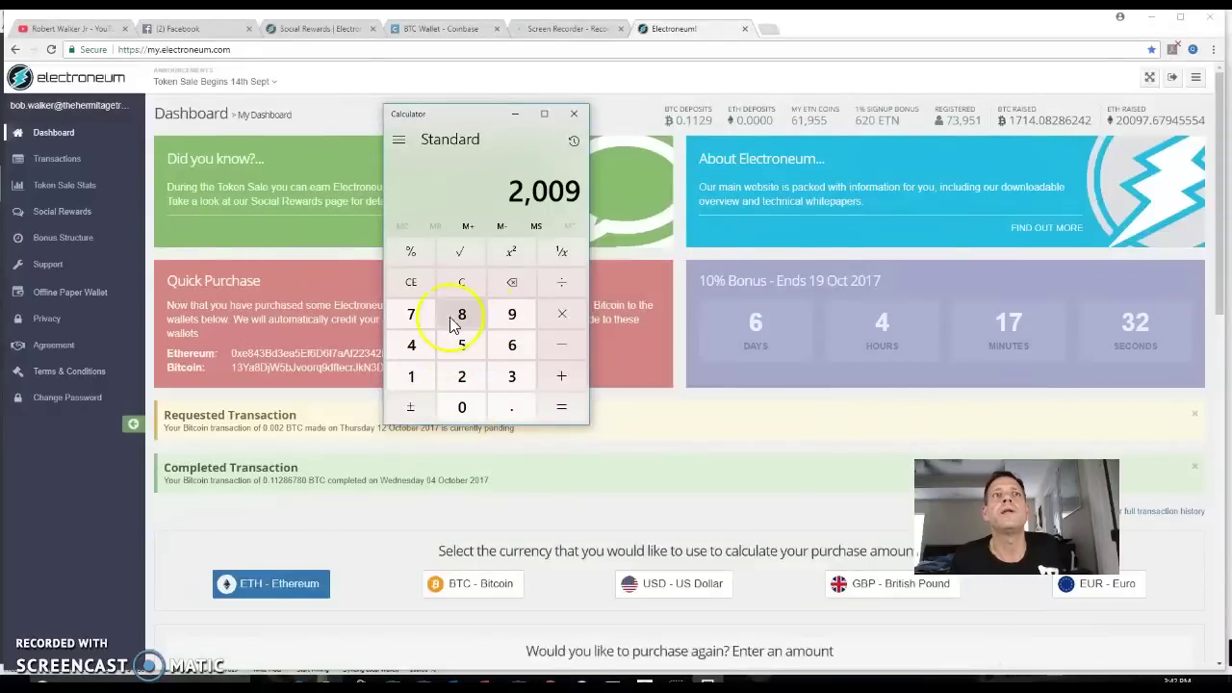
pyautogui.click(414, 318)
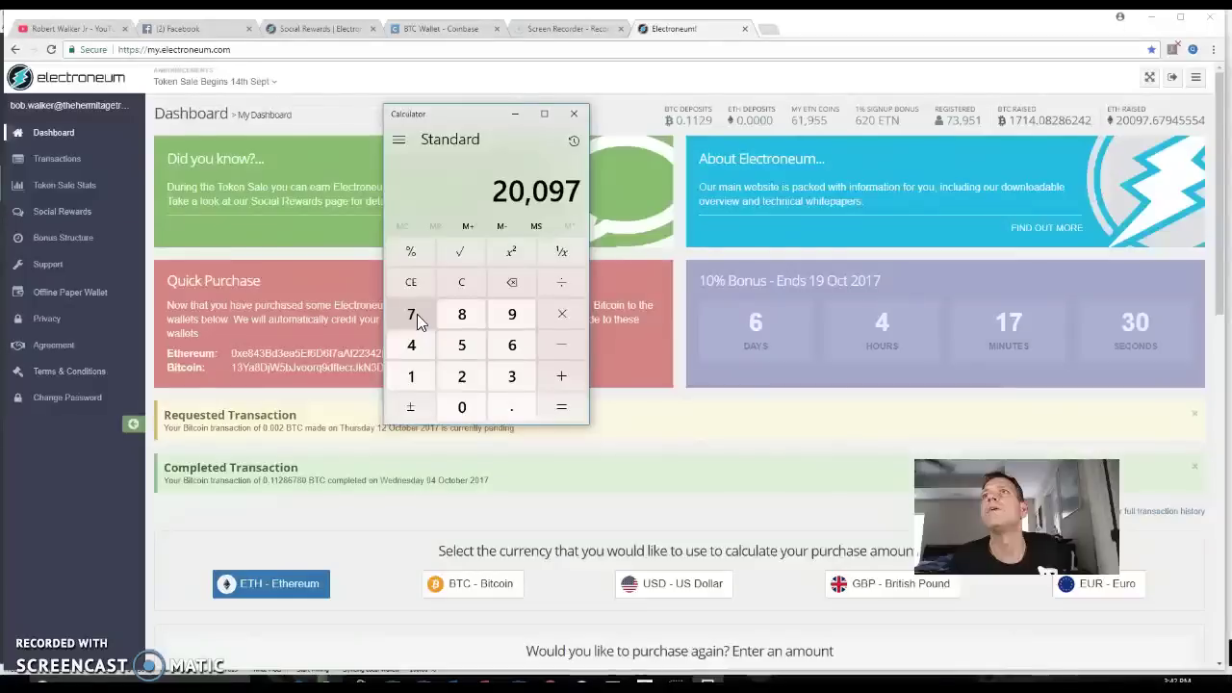
pyautogui.click(514, 408)
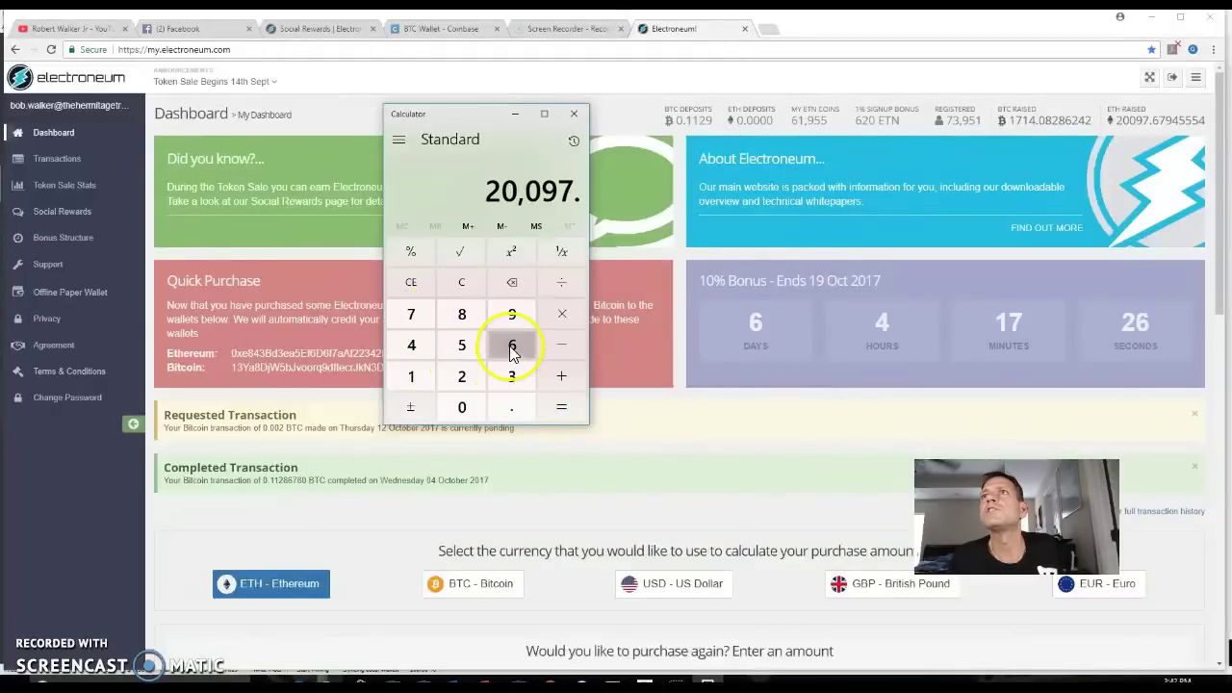
pyautogui.click(511, 347)
pyautogui.click(461, 316)
pyautogui.click(552, 345)
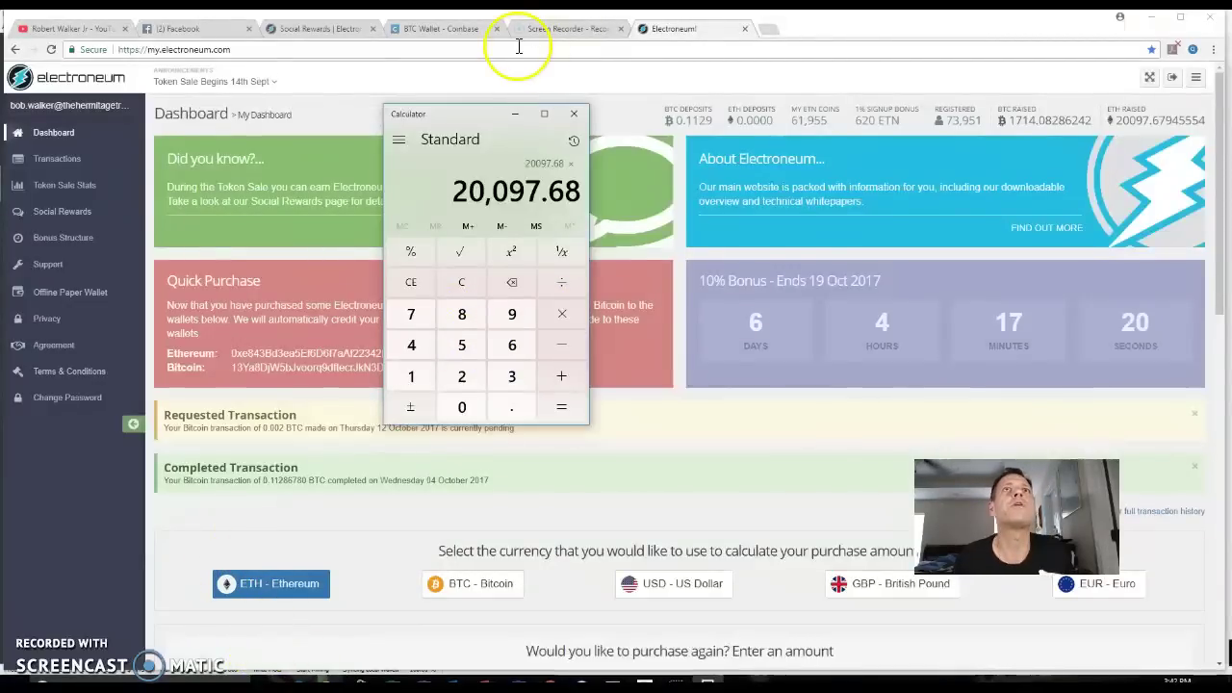
pyautogui.click(465, 34)
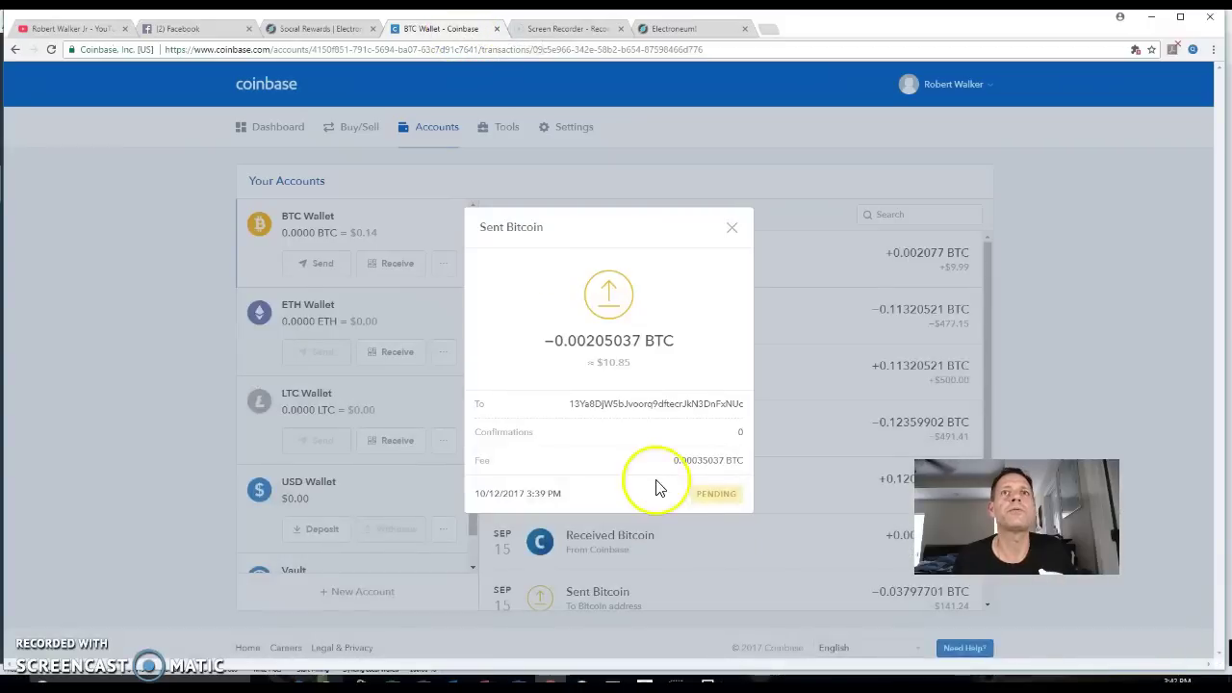
# Close the Sent Bitcoin details and check Recent Activity on the Coinbase dashboard.
pyautogui.click(732, 228)
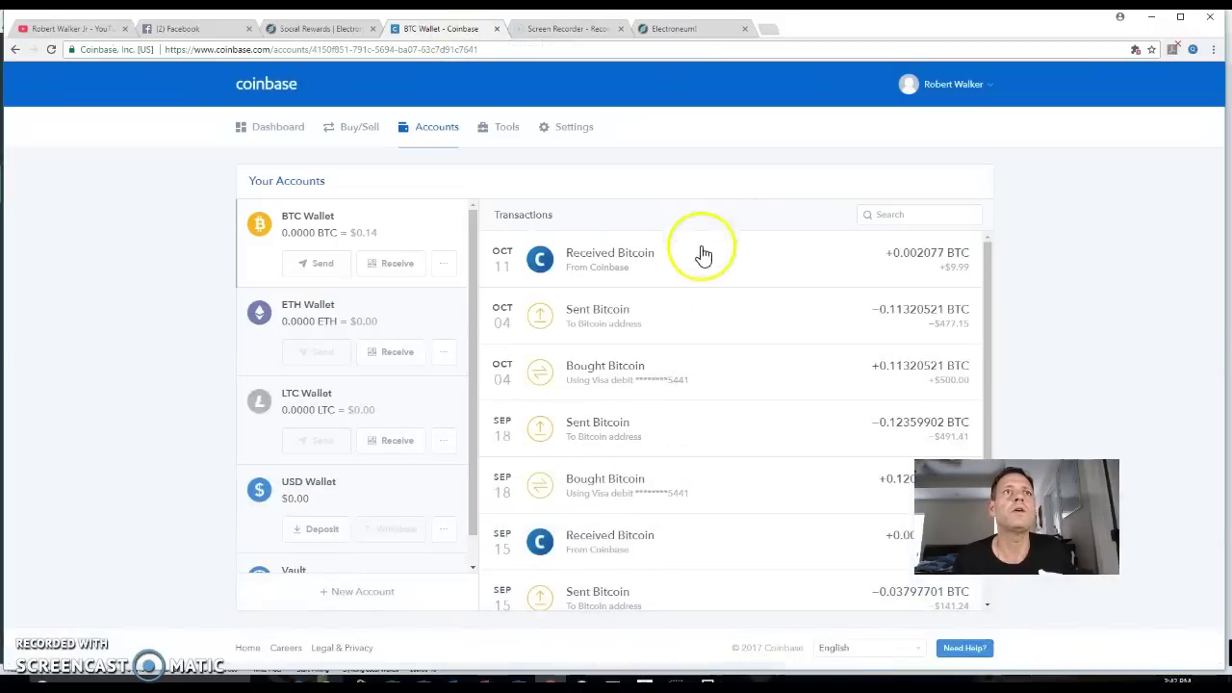
pyautogui.click(269, 135)
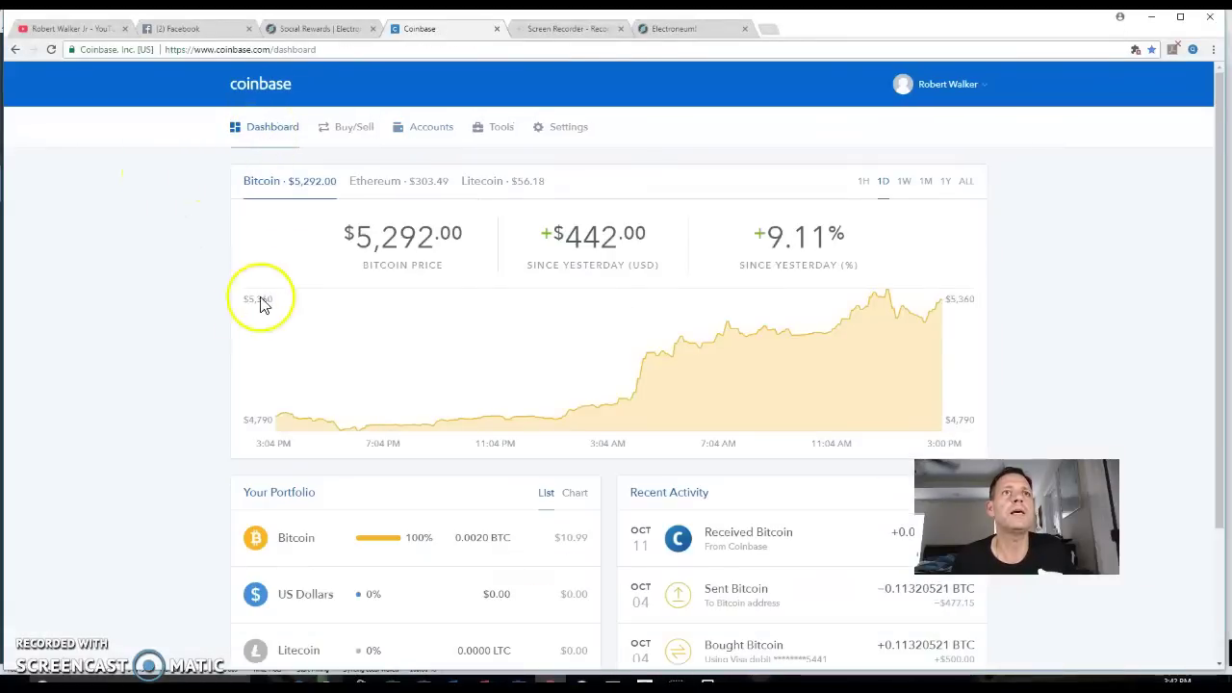
pyautogui.scroll(-2, 241, 317)
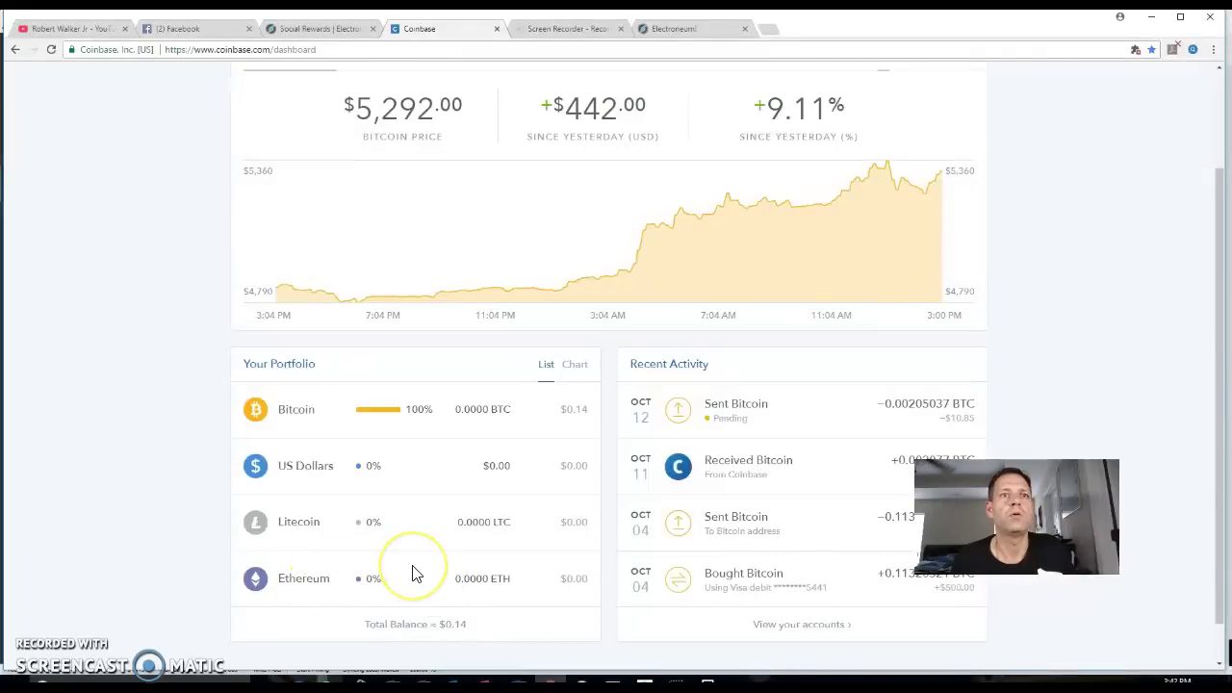
pyautogui.scroll(3, 412, 568)
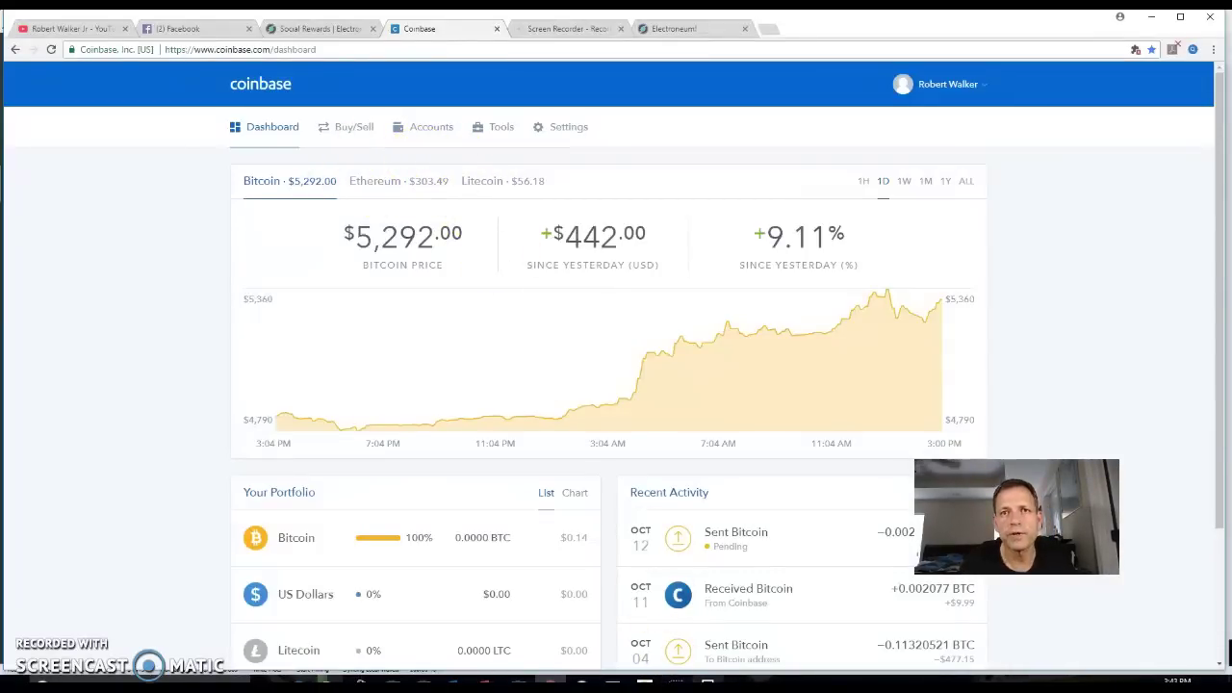
# Bring Windows Calculator back in front of the Electroneum dashboard.
pyautogui.click(707, 682)
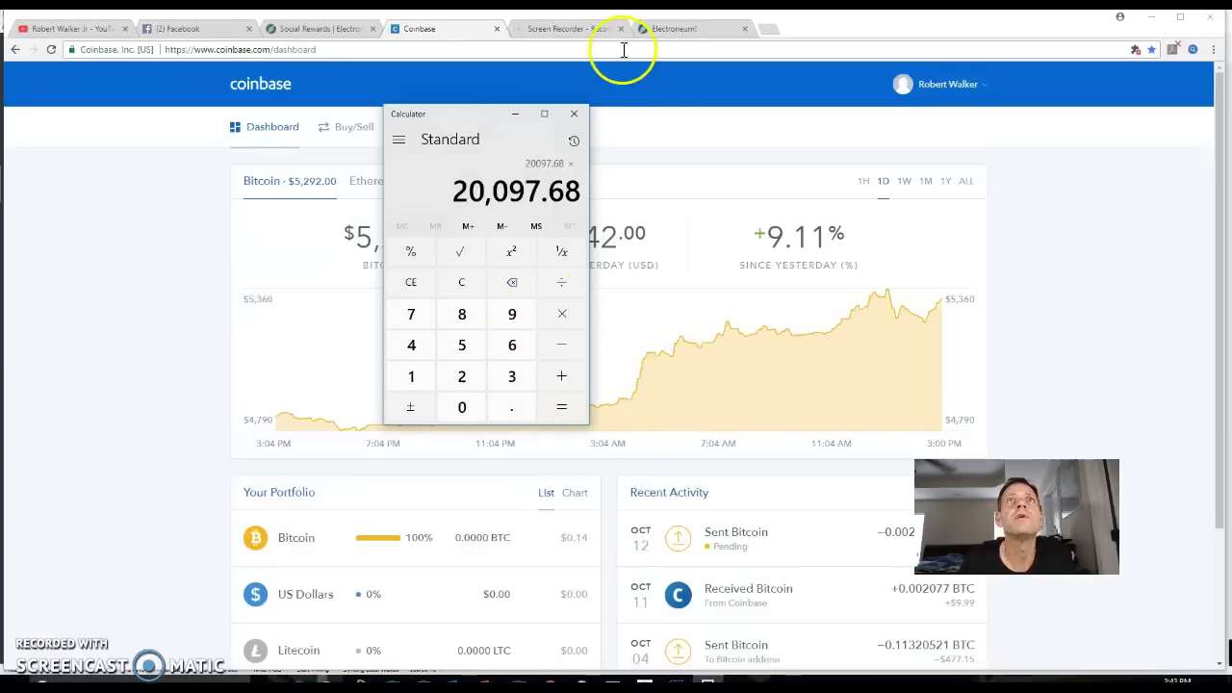
pyautogui.click(350, 29)
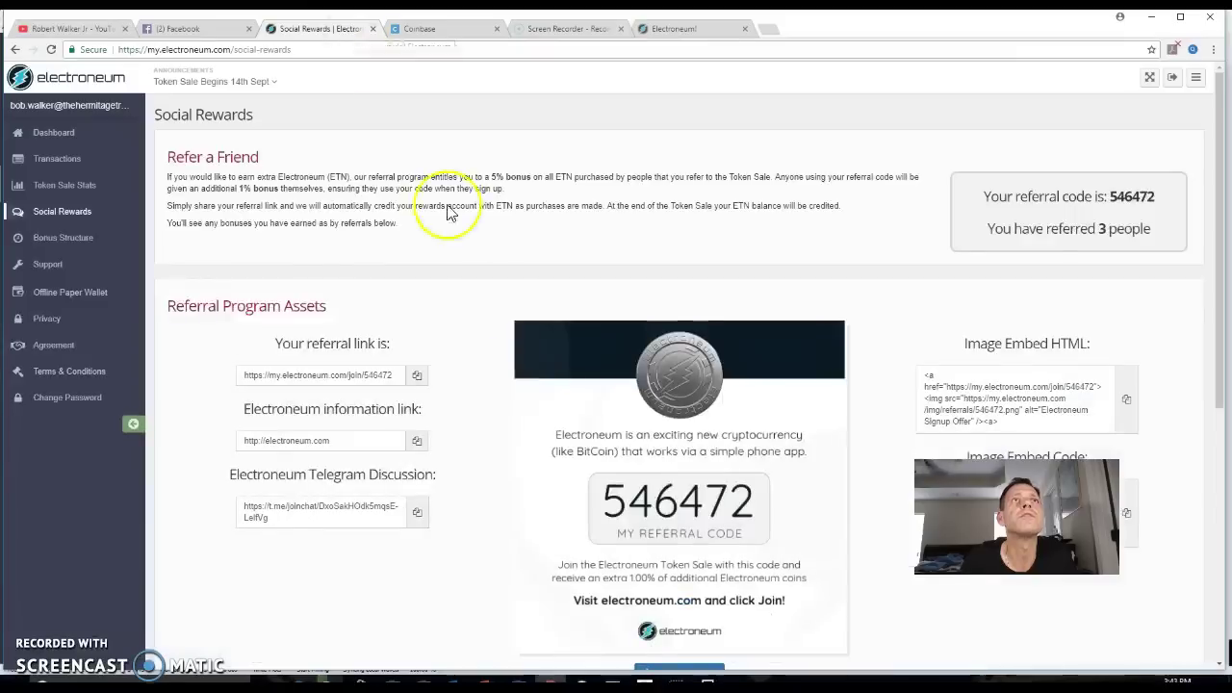
pyautogui.click(708, 682)
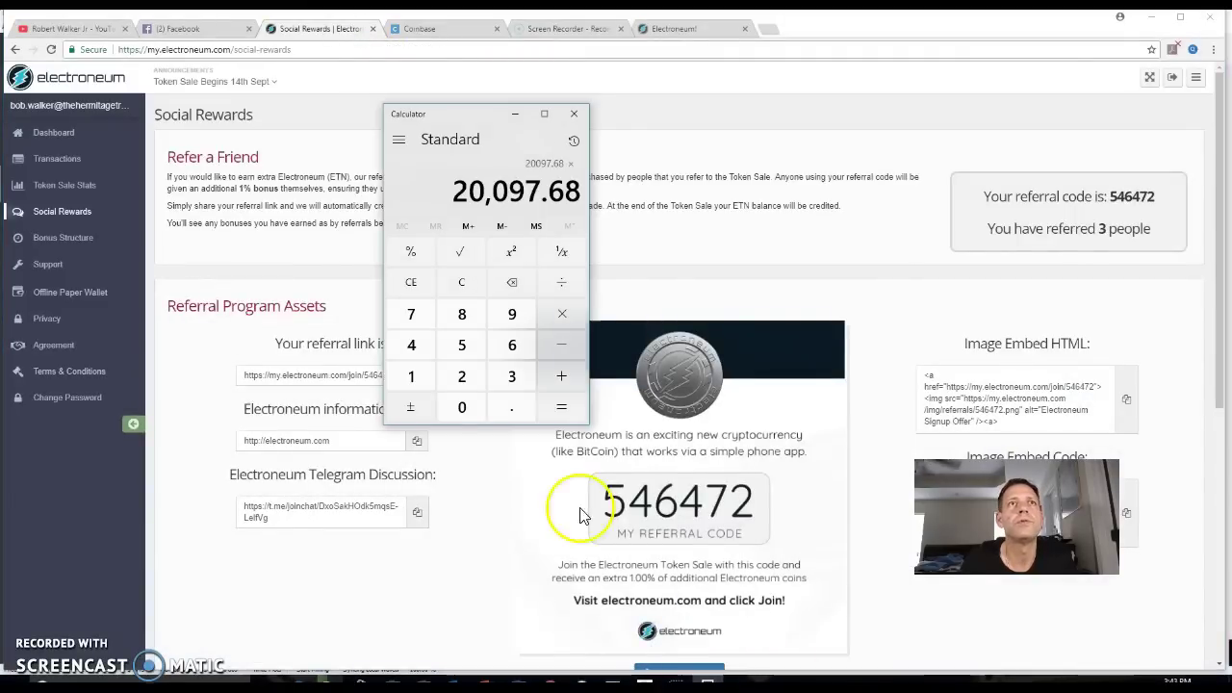
pyautogui.click(671, 32)
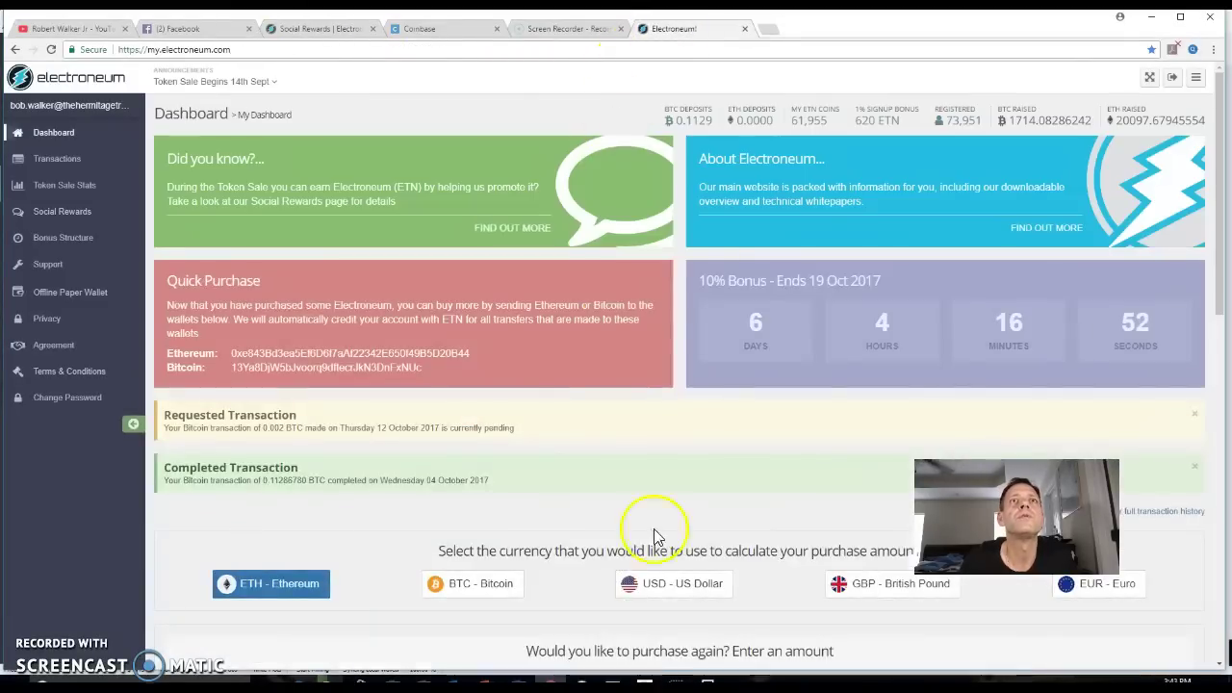
pyautogui.hotkey('alt', 'Tab')
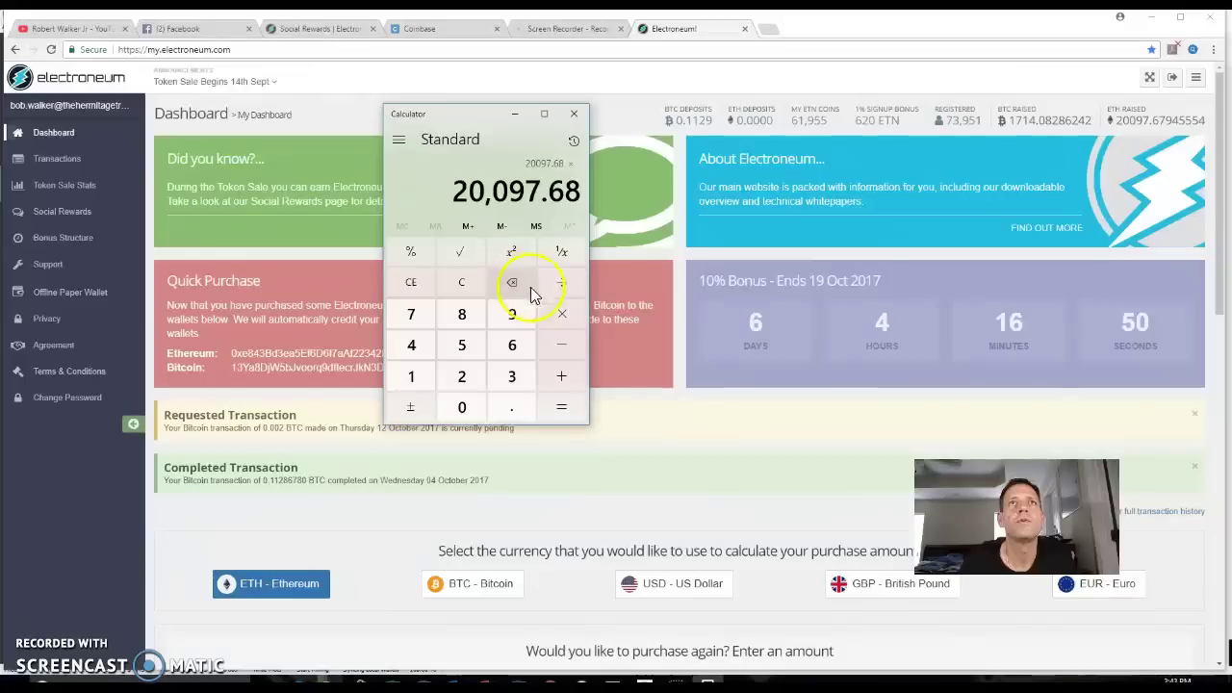
# Multiply 20,097.68 by 303.49 to get 6,099,444.9032, then start a subtraction from it.
pyautogui.click(512, 376)
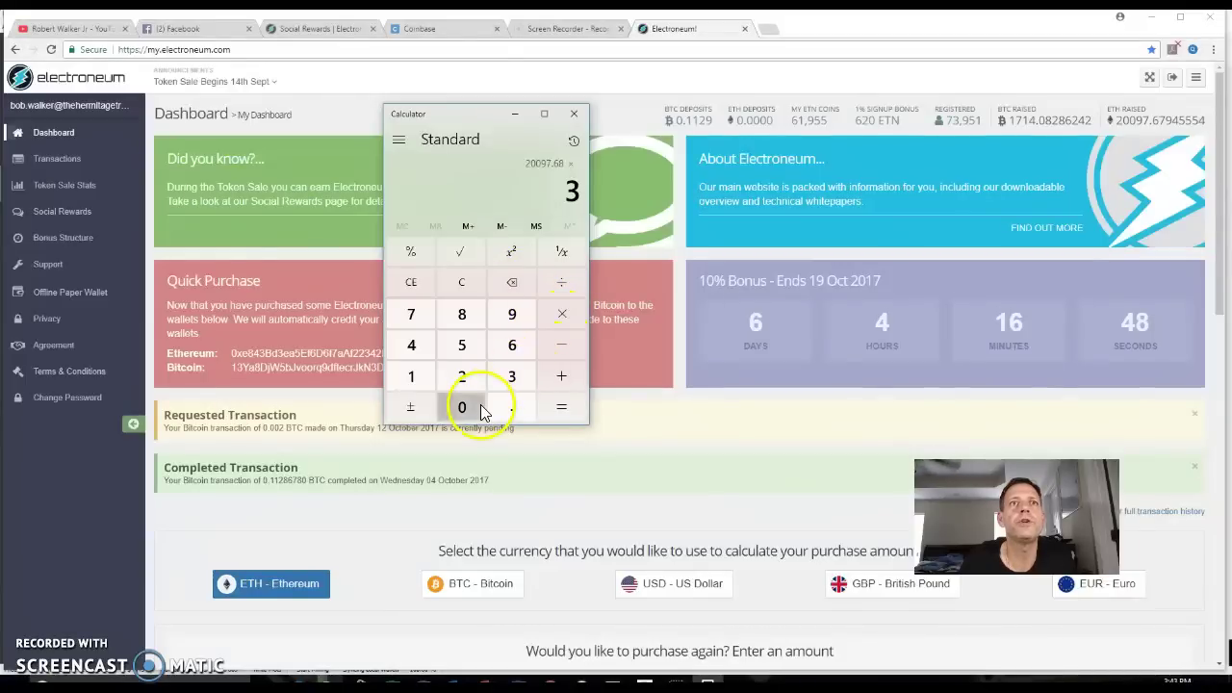
pyautogui.click(462, 407)
pyautogui.click(512, 376)
pyautogui.click(511, 407)
pyautogui.click(411, 345)
pyautogui.click(512, 314)
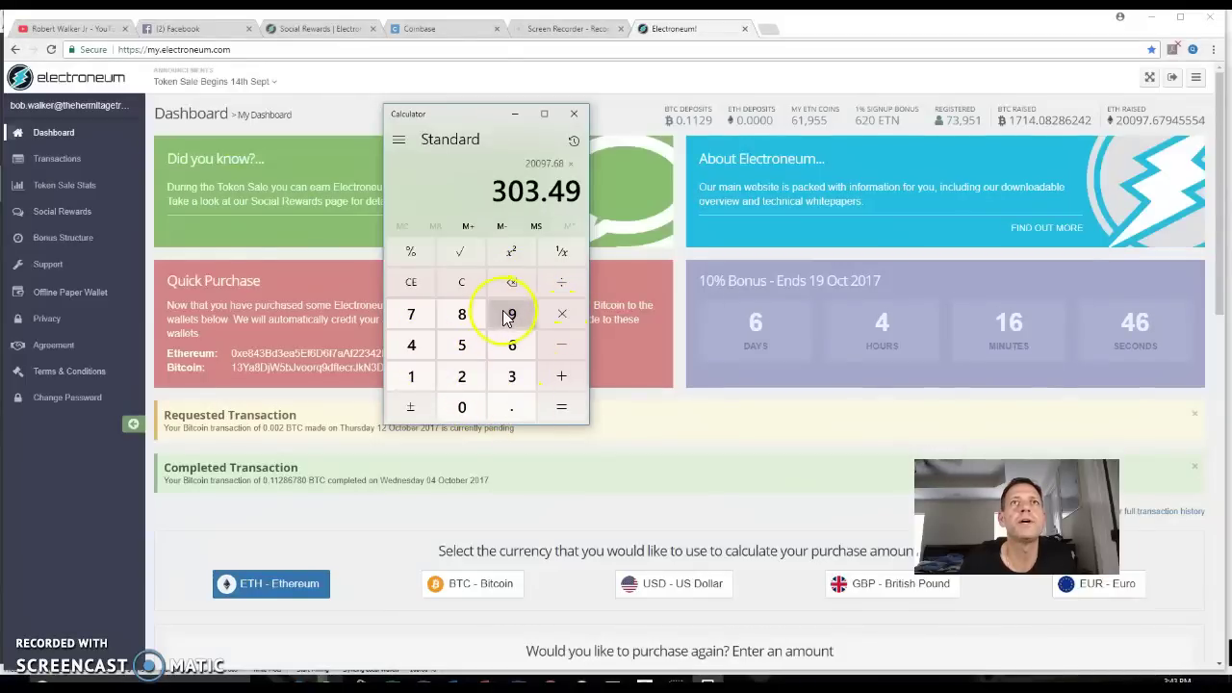
pyautogui.click(562, 409)
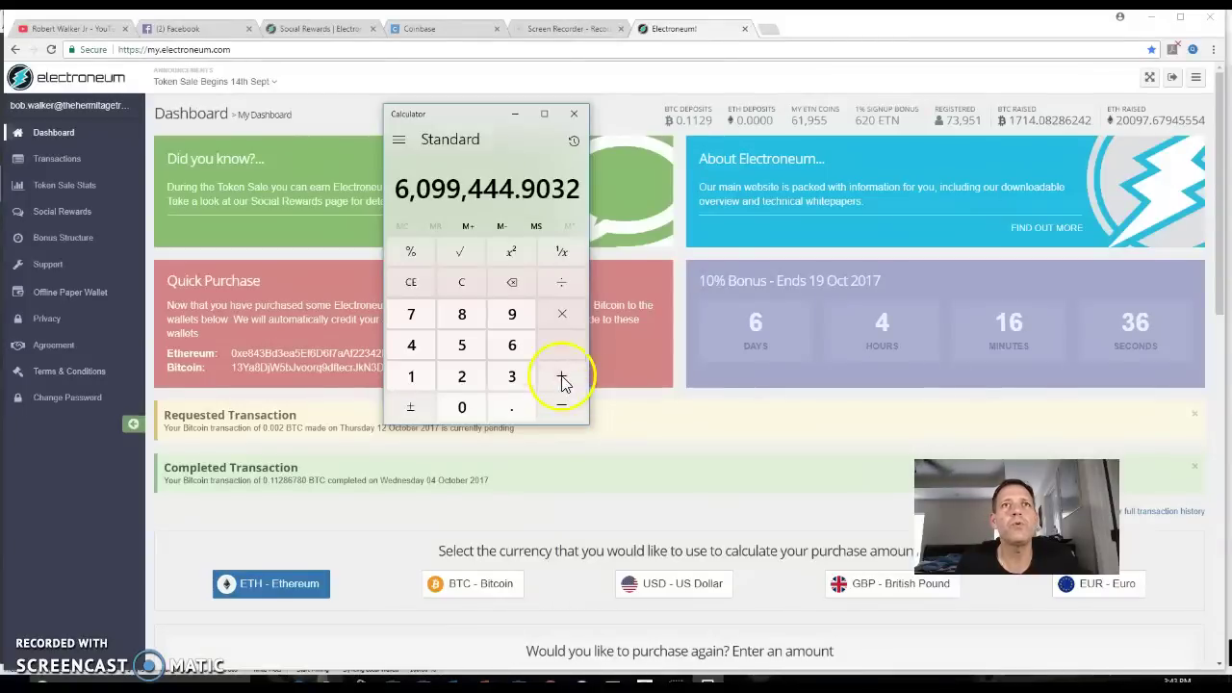
pyautogui.click(570, 323)
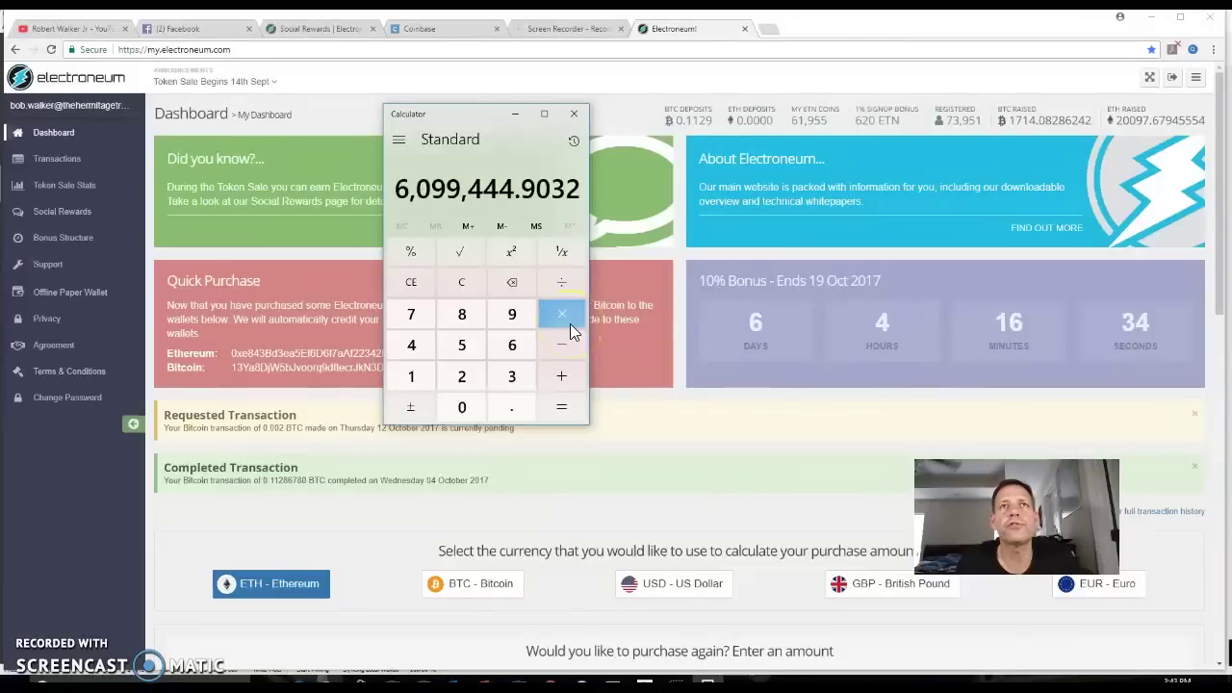
pyautogui.click(553, 366)
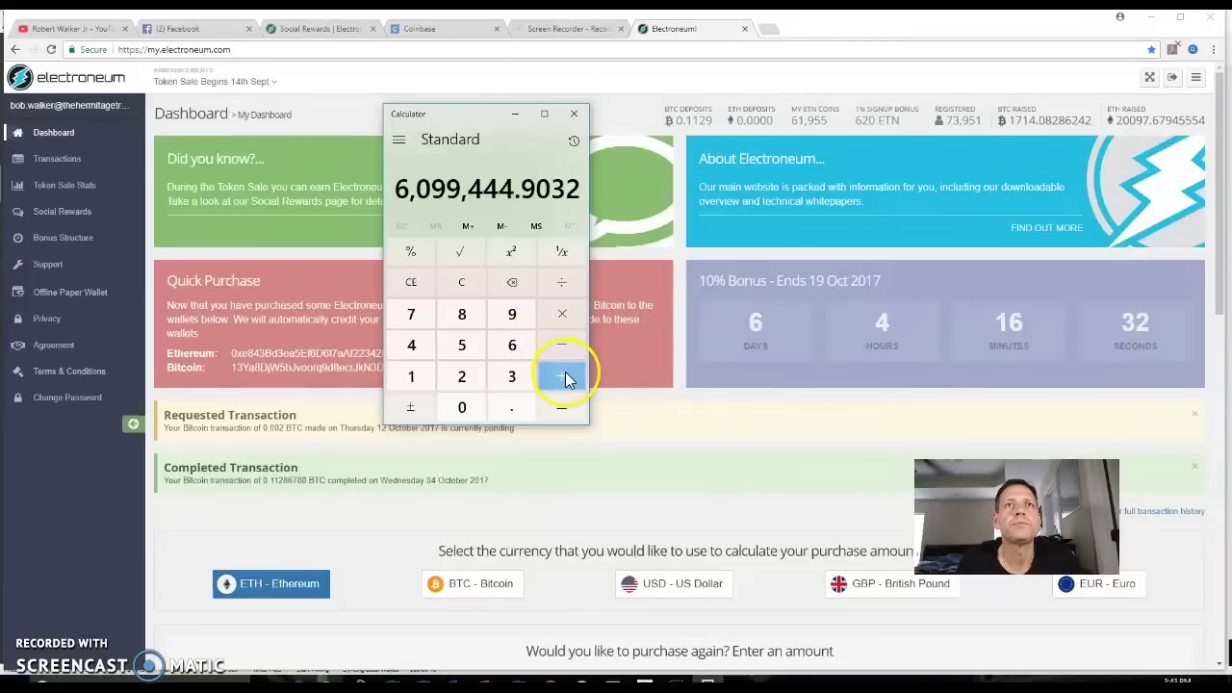
pyautogui.click(546, 352)
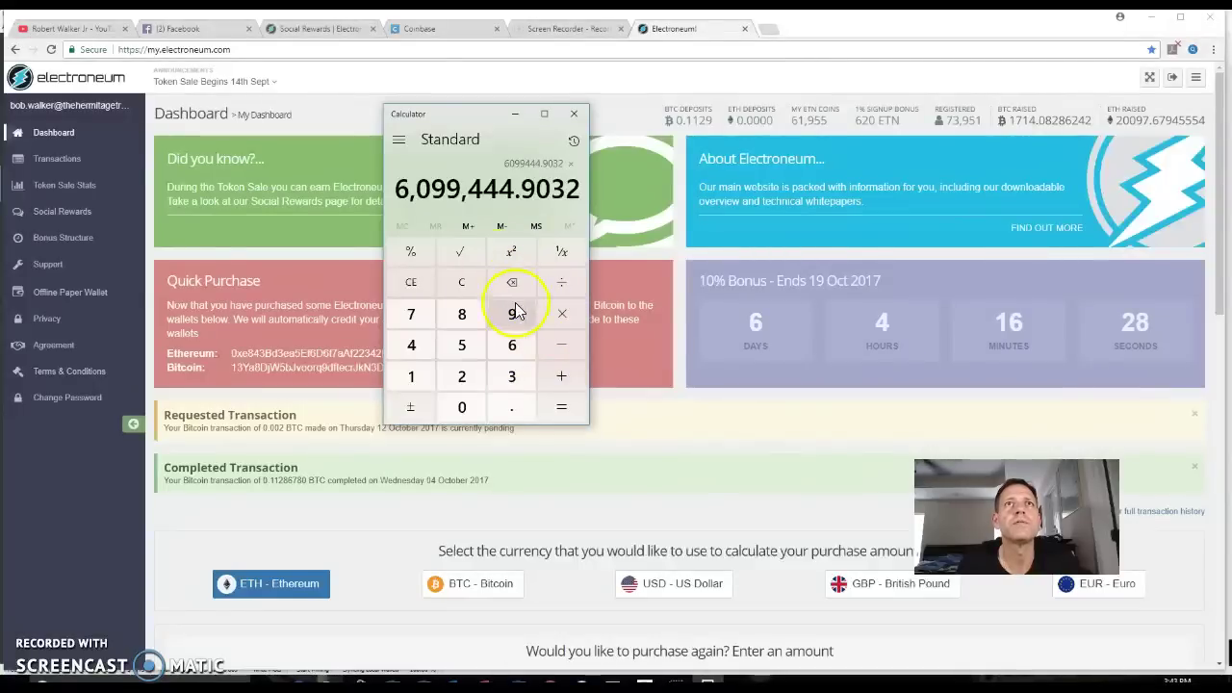
# Clear the calculator and enter 9,066,000, fixing the stray digit and decimal point.
pyautogui.click(461, 283)
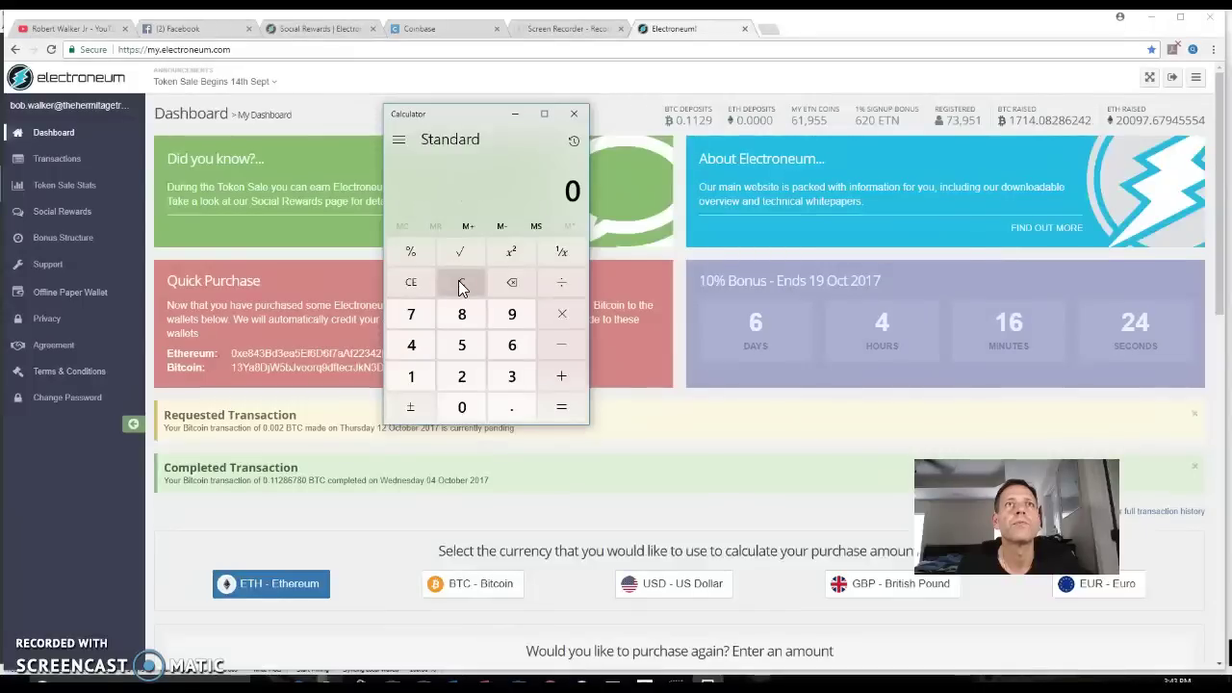
pyautogui.click(511, 317)
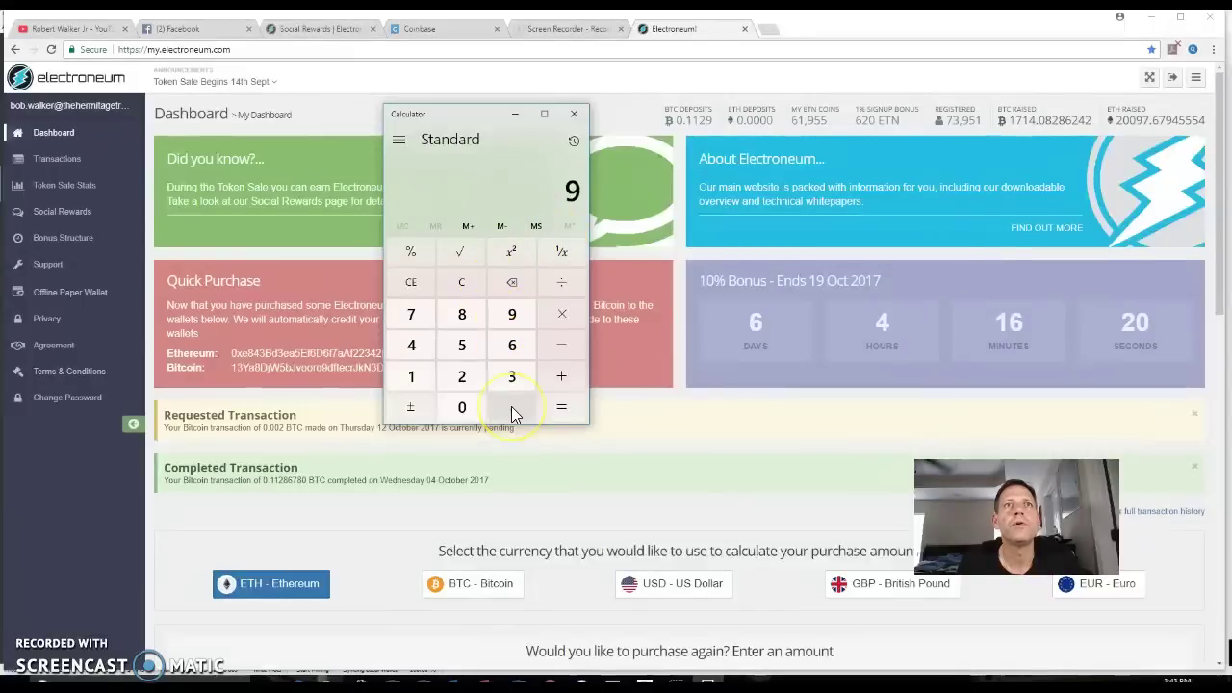
pyautogui.click(511, 408)
pyautogui.click(513, 283)
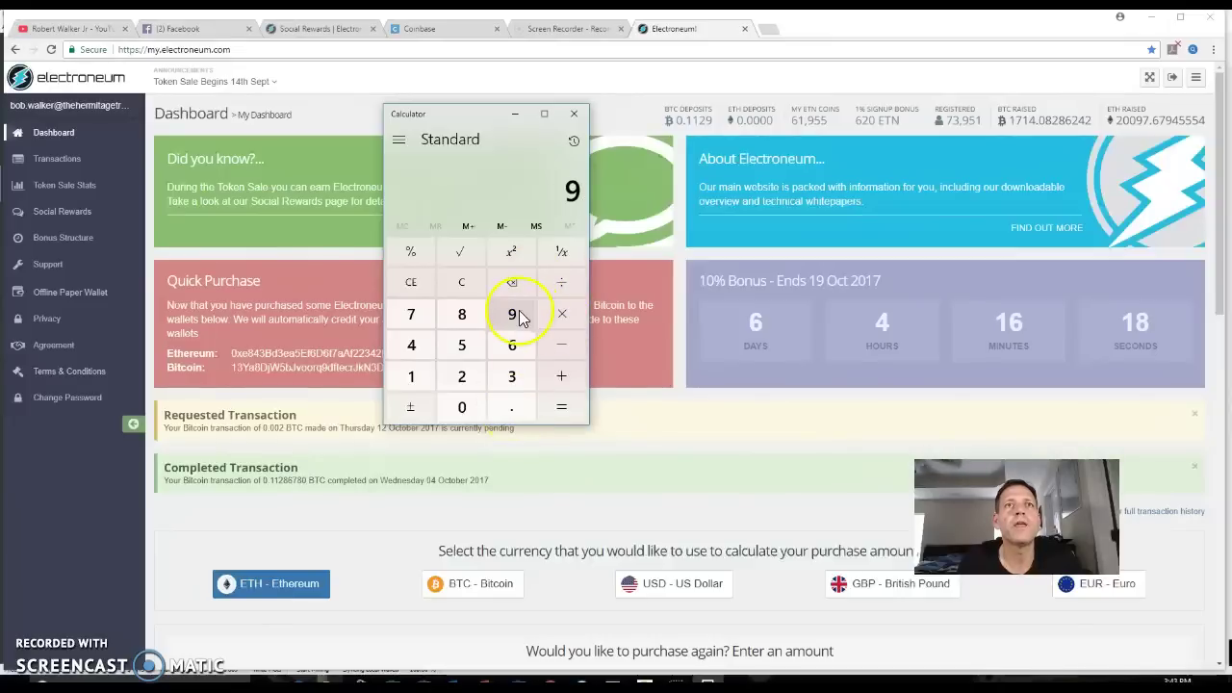
pyautogui.click(515, 316)
pyautogui.click(515, 282)
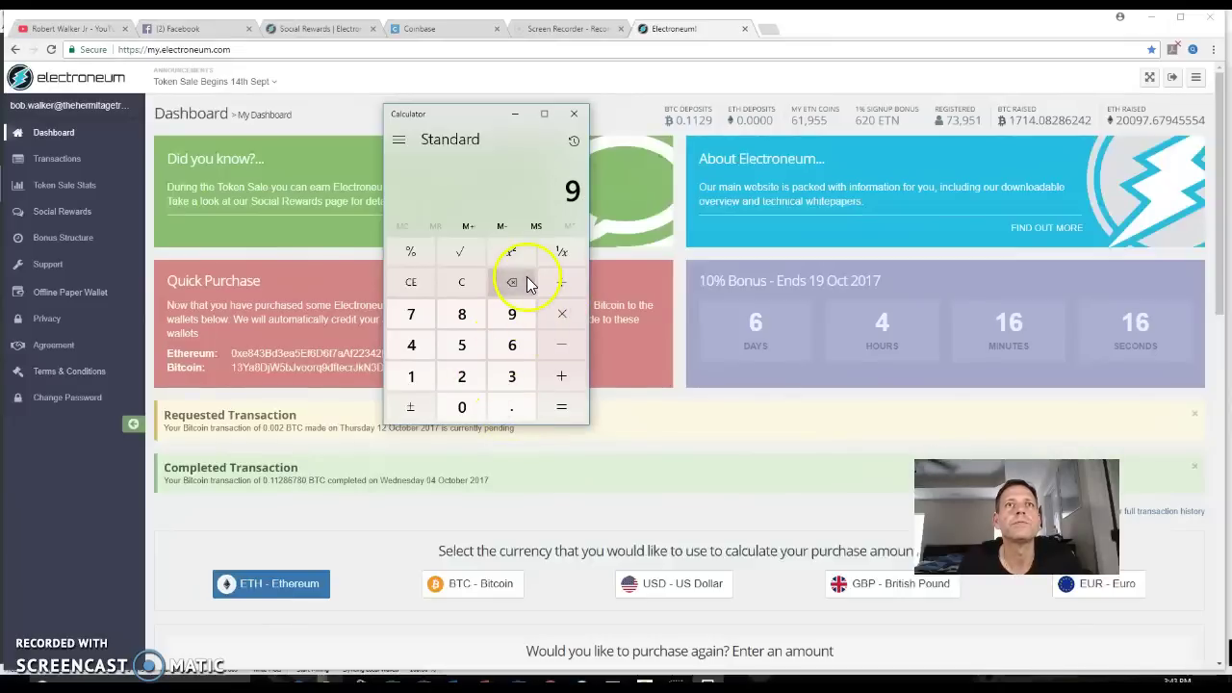
pyautogui.click(463, 409)
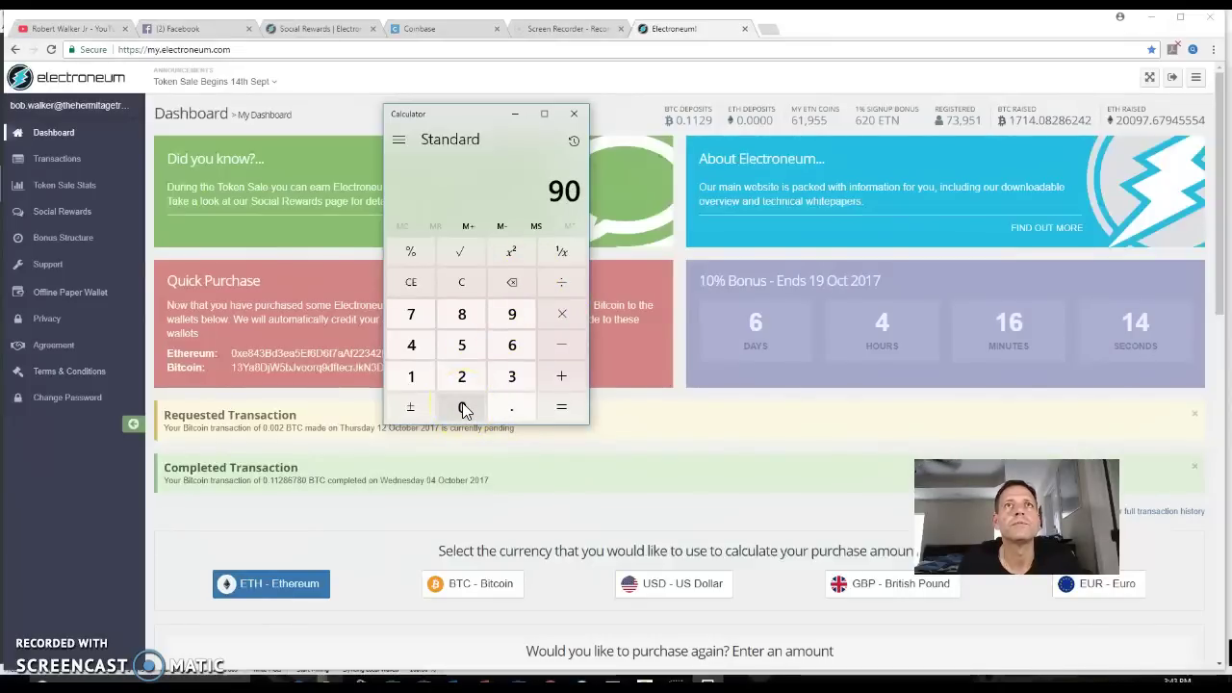
pyautogui.click(508, 348)
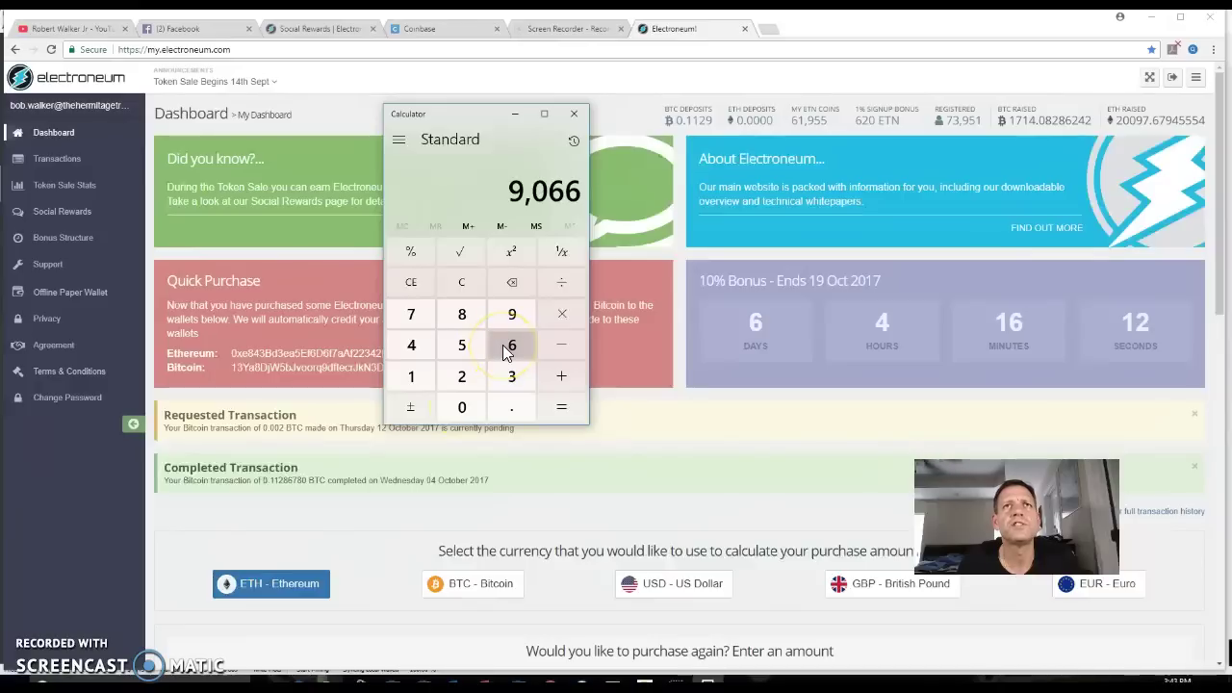
pyautogui.click(462, 407)
pyautogui.click(465, 407)
pyautogui.click(467, 407)
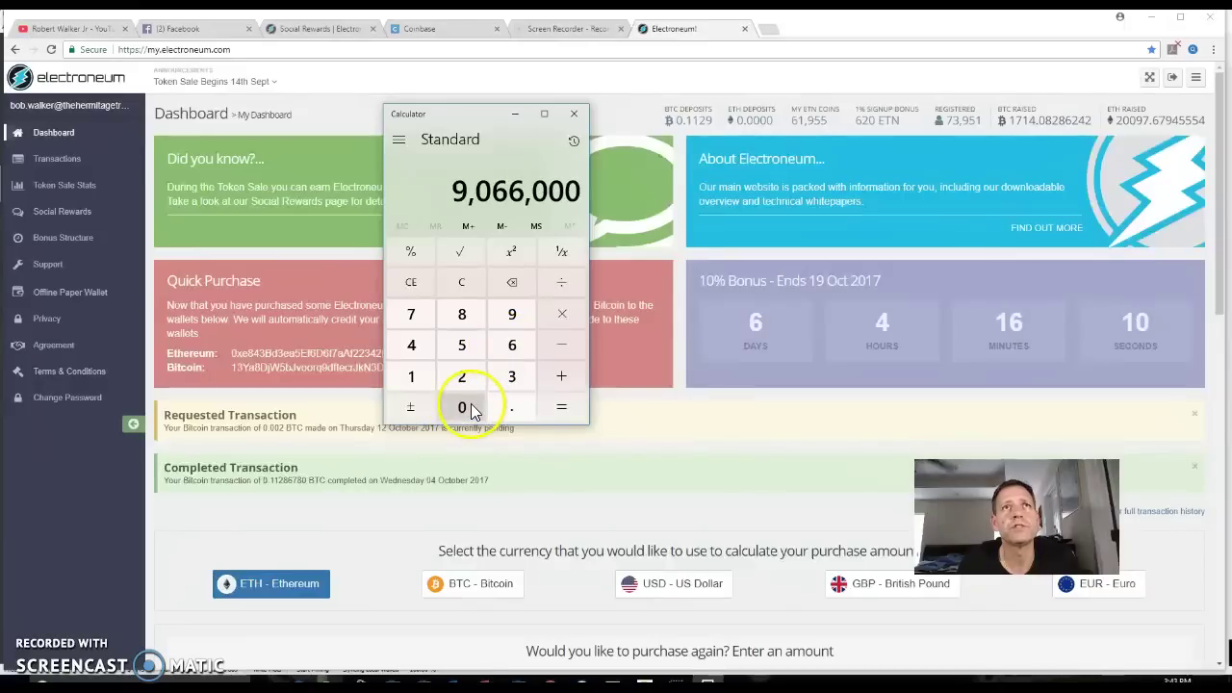
# Add 6,087,000 to 9,066,000 for a total of 15,153,000.
pyautogui.click(556, 383)
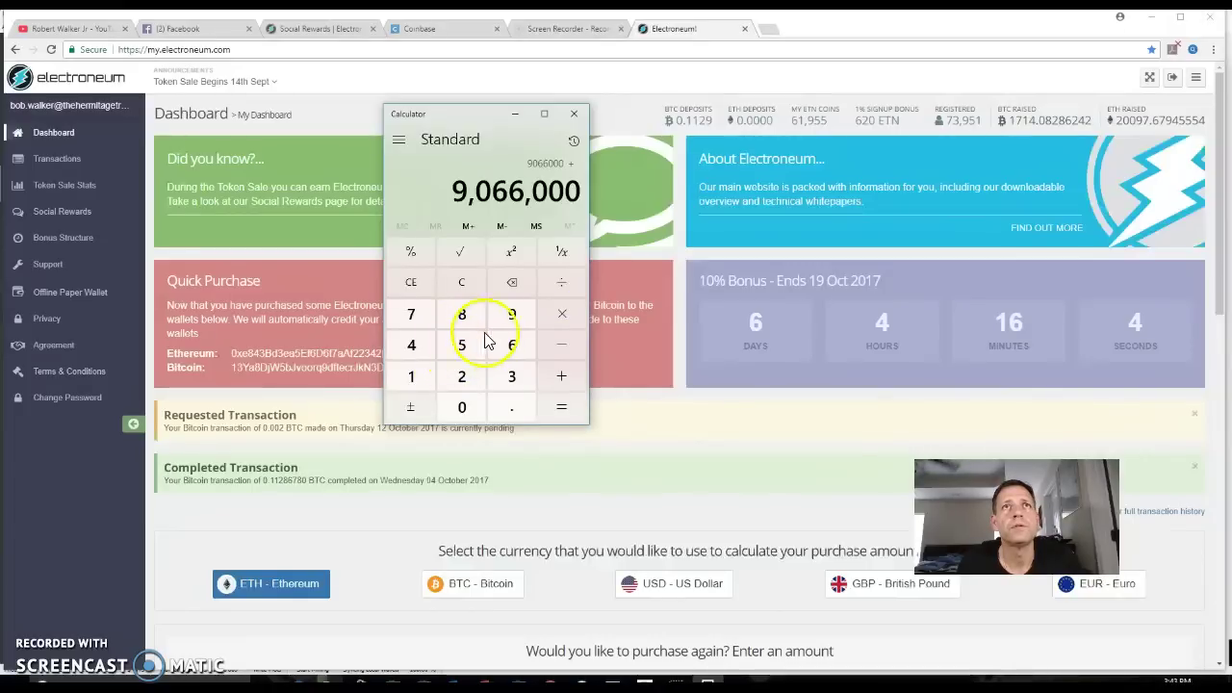
pyautogui.click(513, 344)
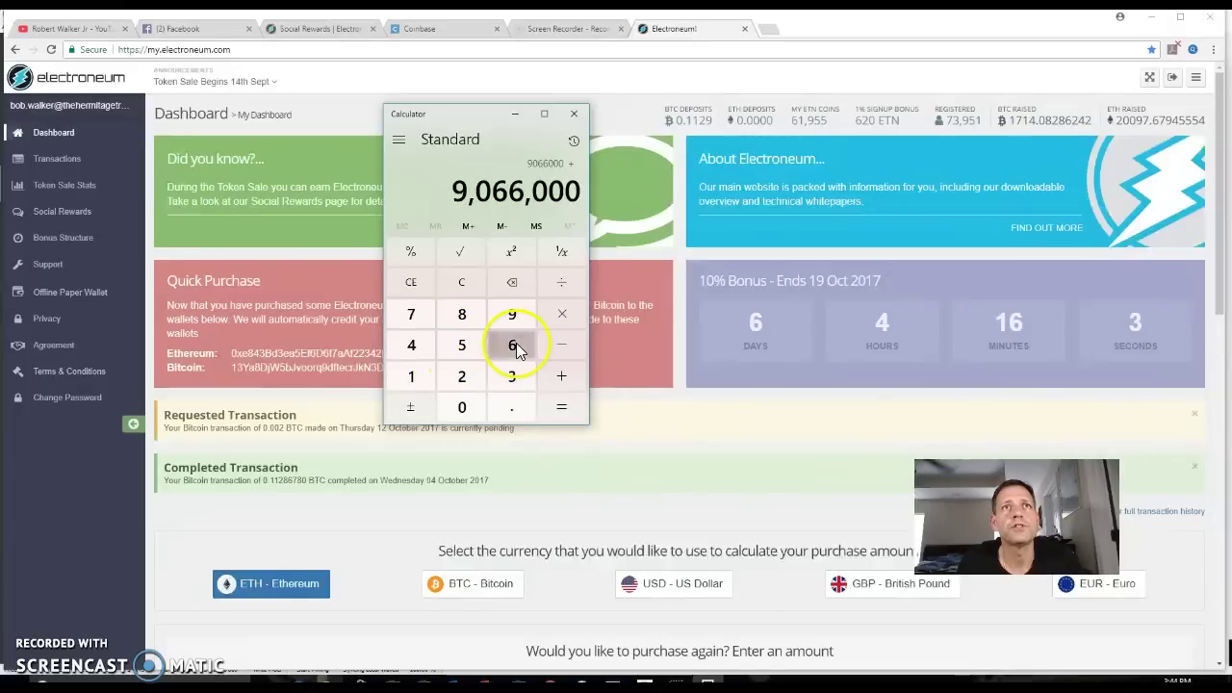
pyautogui.click(478, 408)
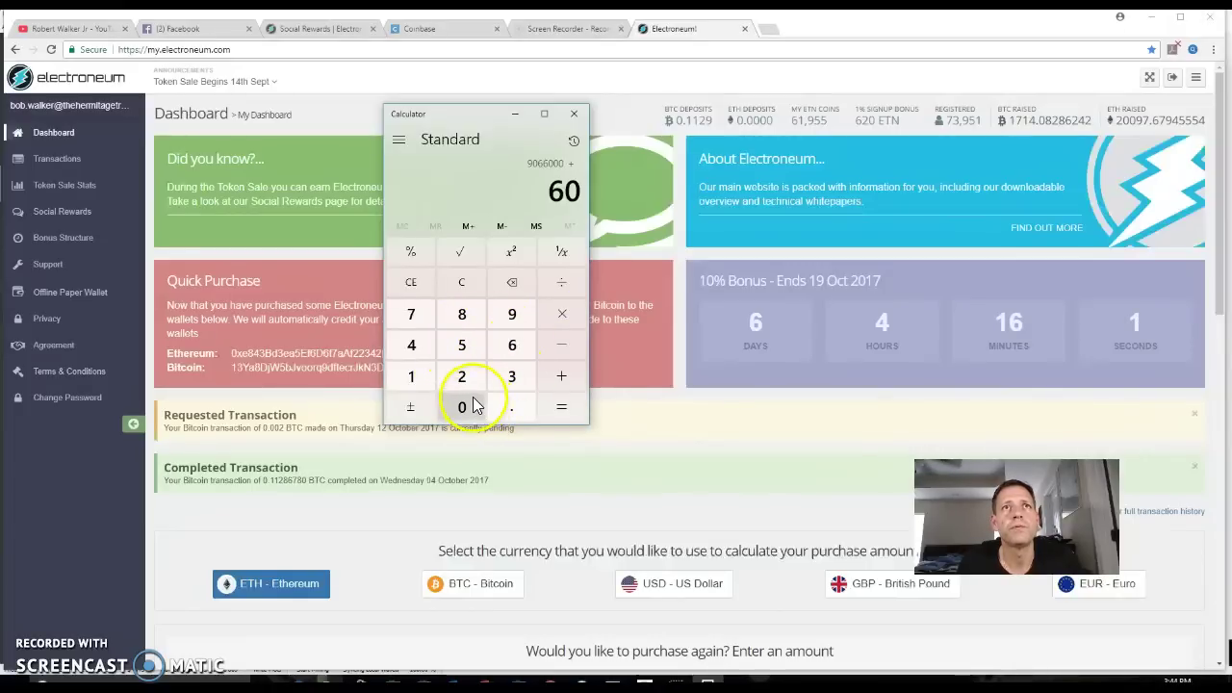
pyautogui.click(469, 318)
pyautogui.click(418, 311)
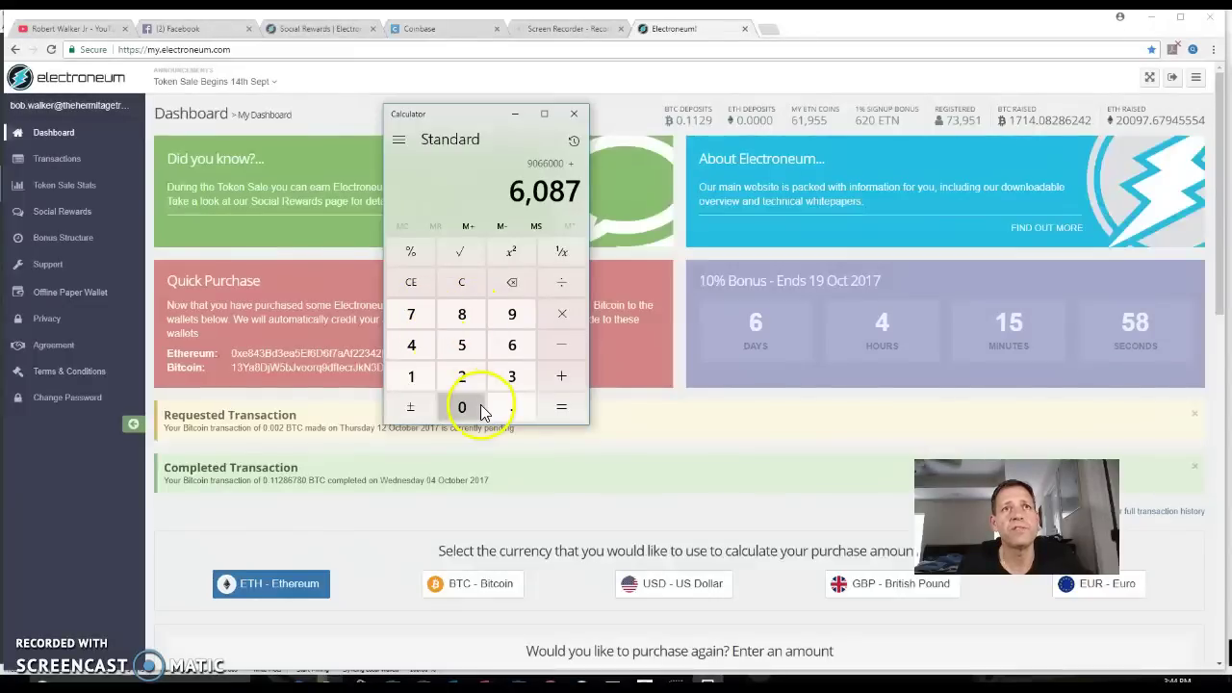
pyautogui.doubleClick(480, 409)
pyautogui.click(478, 404)
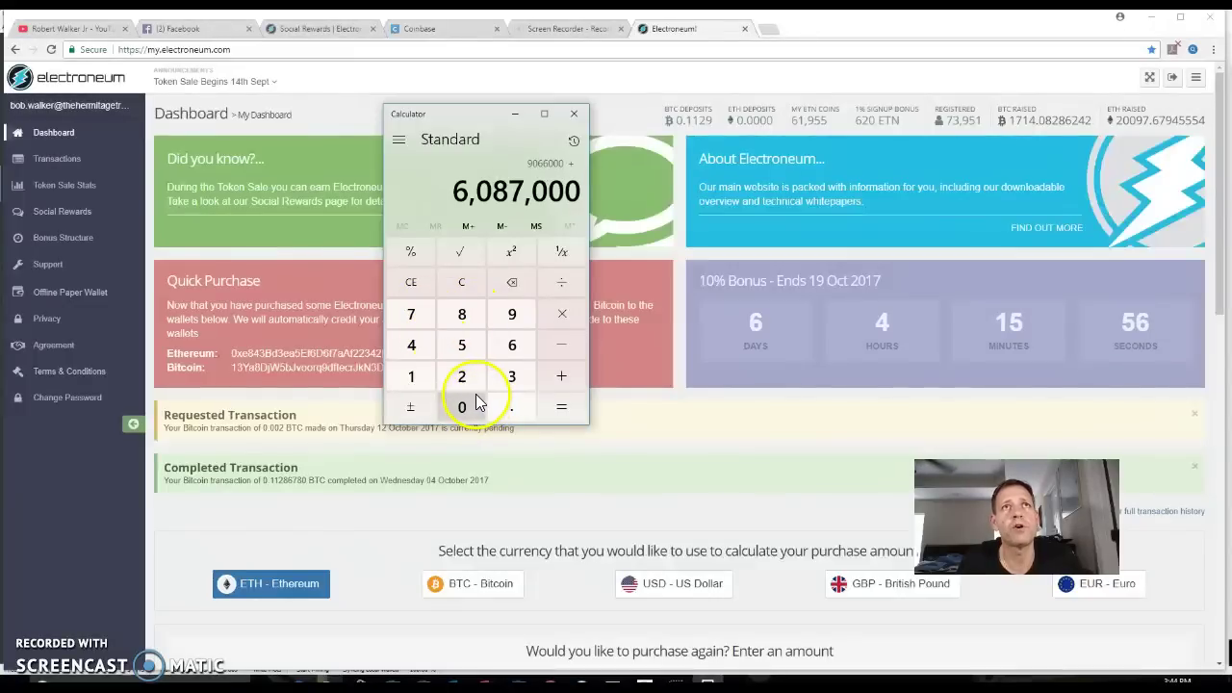
pyautogui.click(558, 412)
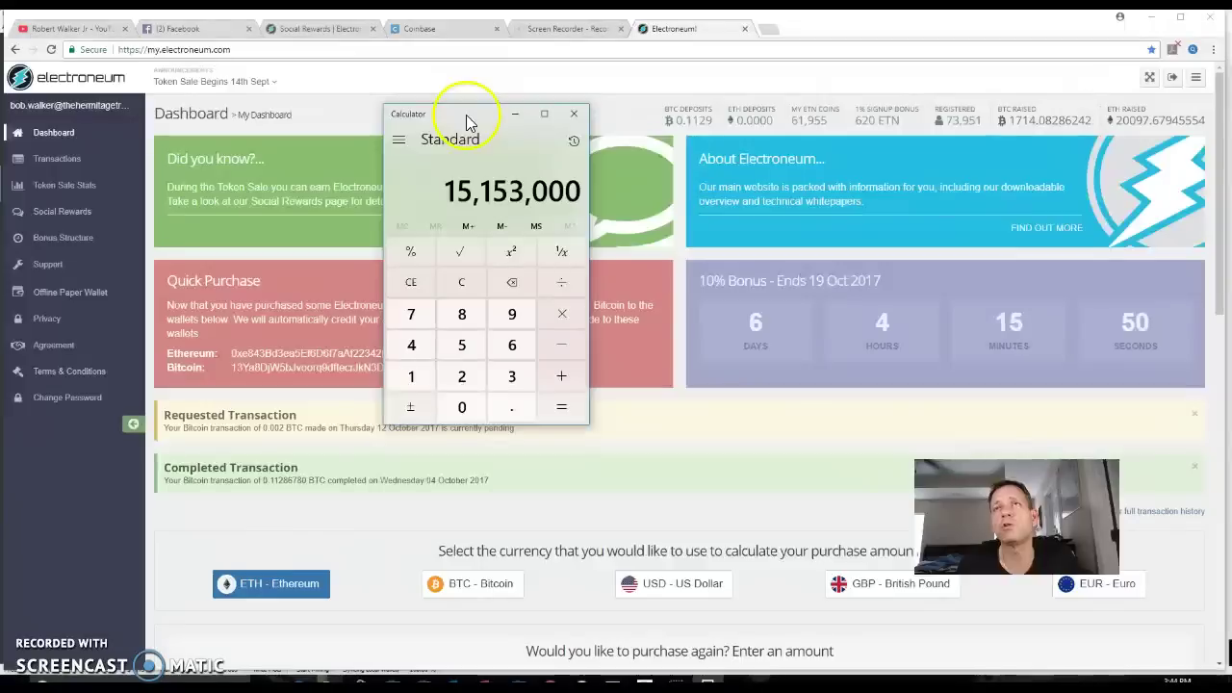
# Close Windows Calculator to show the Electroneum dashboard and its 10% bonus countdown.
pyautogui.click(575, 113)
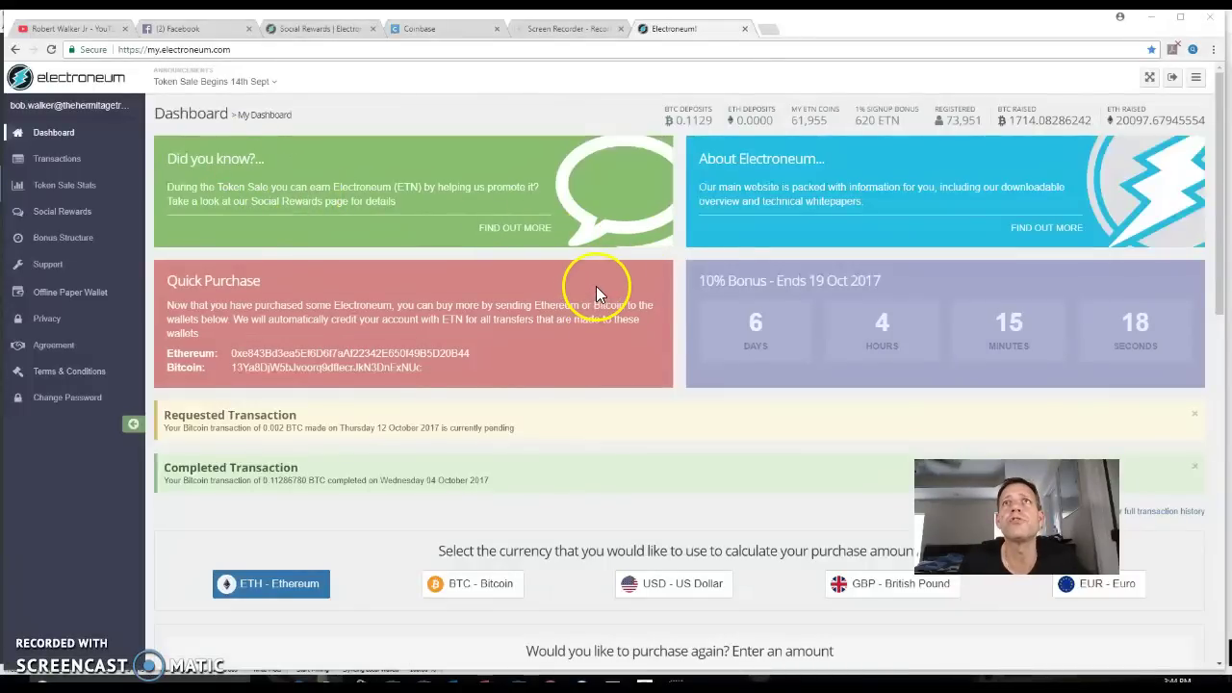
# Open Electroneum's Transactions page and refresh the list to check the 0.002 BTC transfer.
pyautogui.click(72, 159)
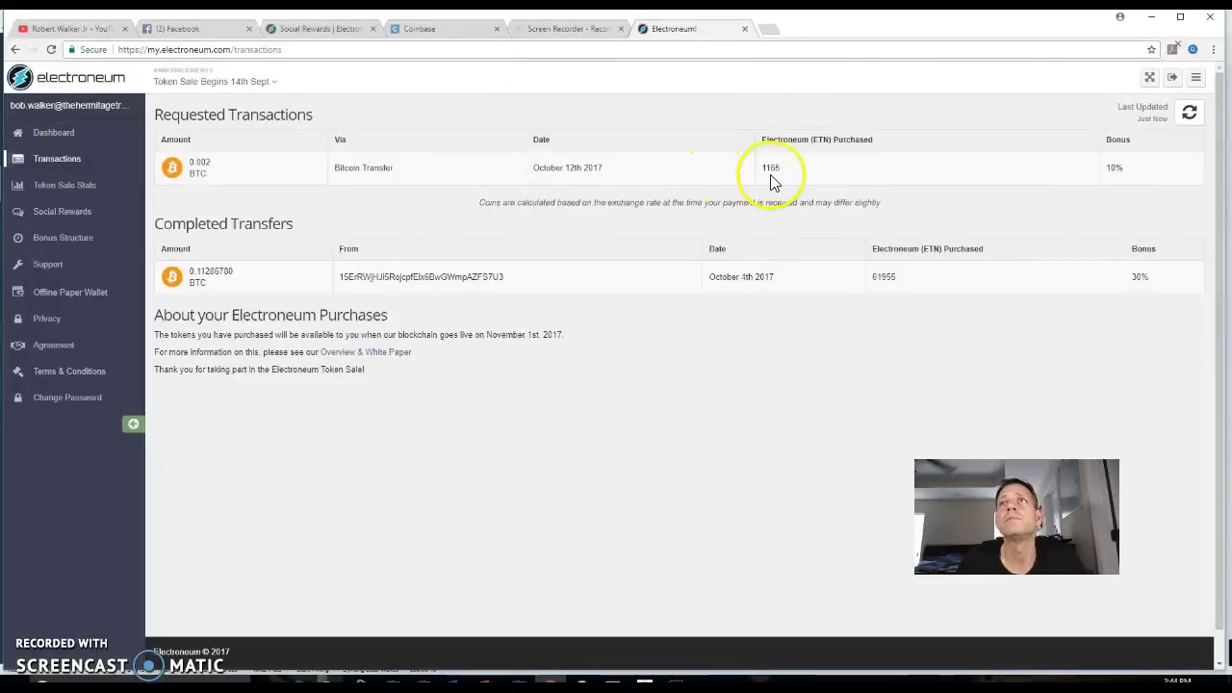
pyautogui.click(1189, 114)
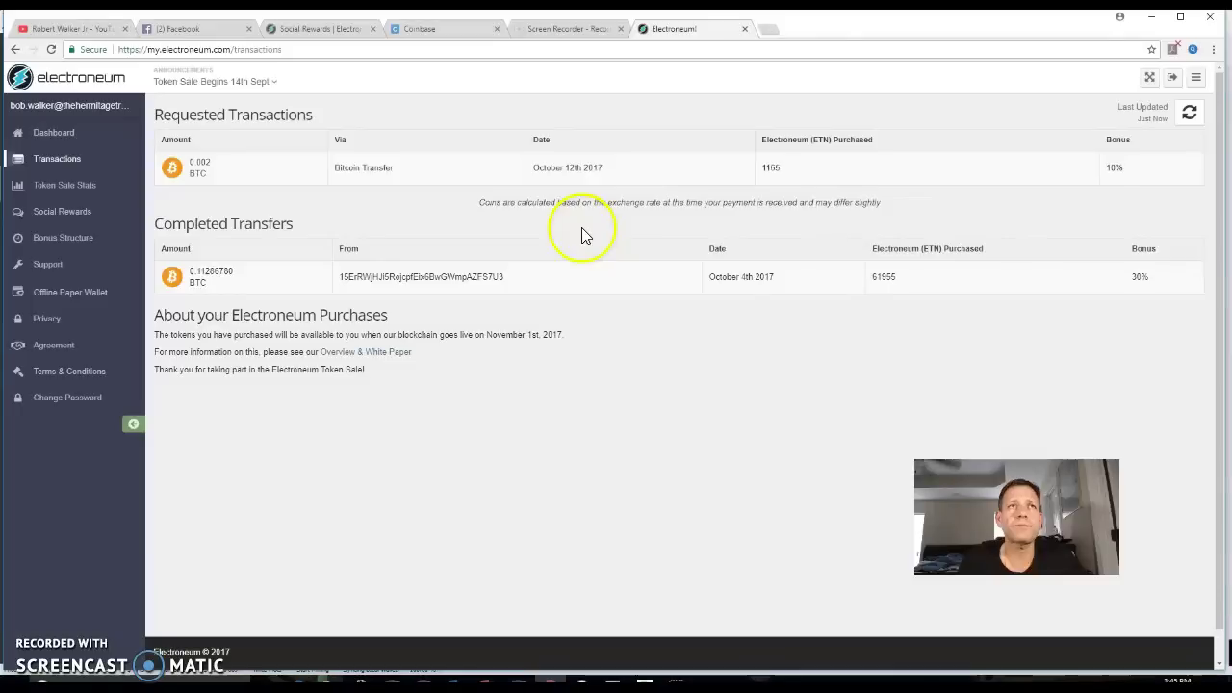
pyautogui.scroll(-1, 597, 221)
pyautogui.scroll(1, 597, 226)
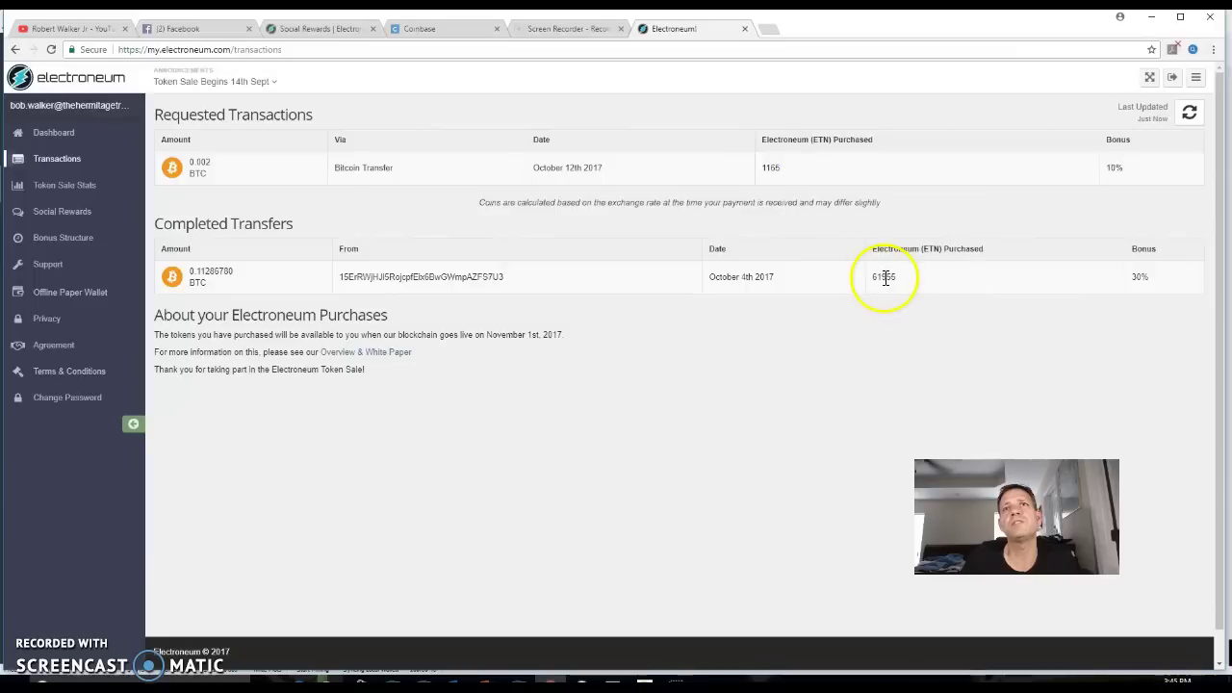
# Browse the Social Rewards page, then return to the dashboard showing 61,955 ETN.
pyautogui.click(101, 211)
pyautogui.scroll(-5, 539, 337)
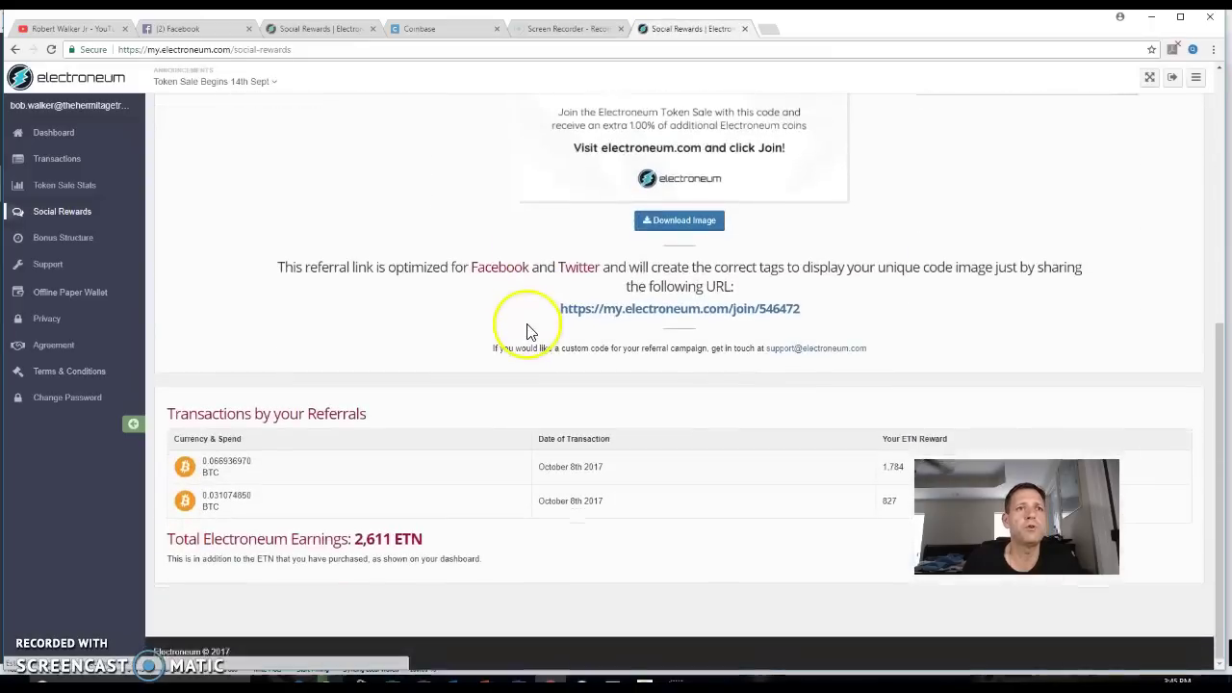
pyautogui.scroll(5, 399, 511)
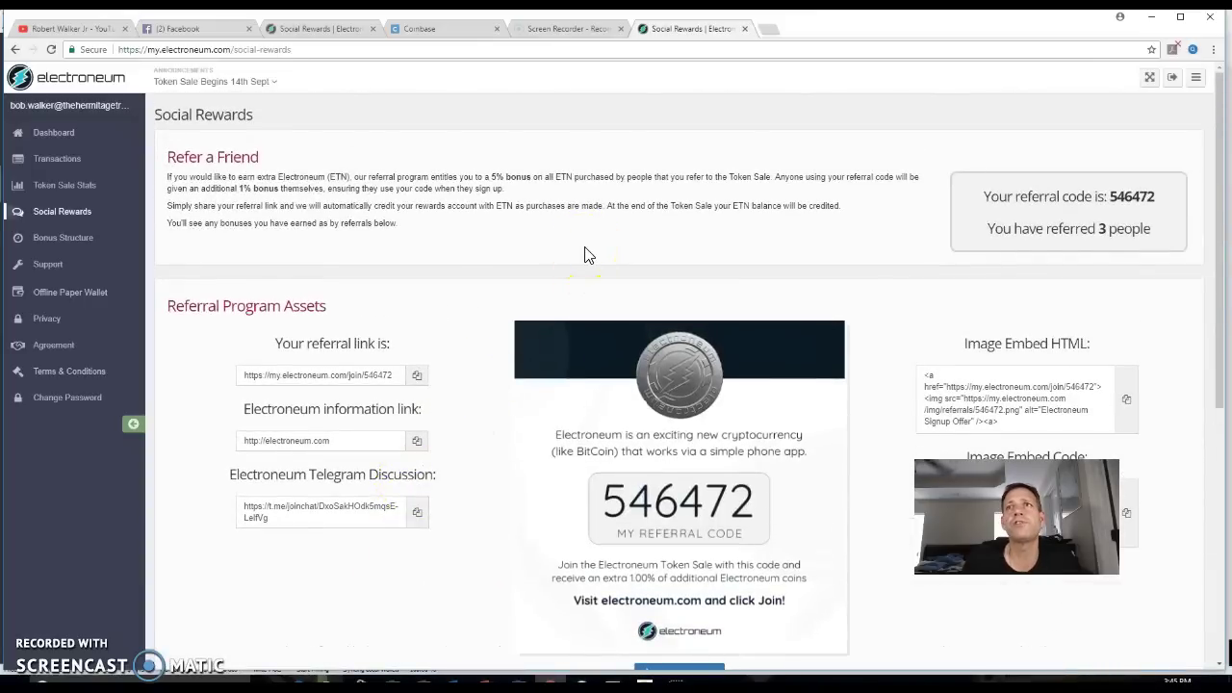
pyautogui.click(85, 131)
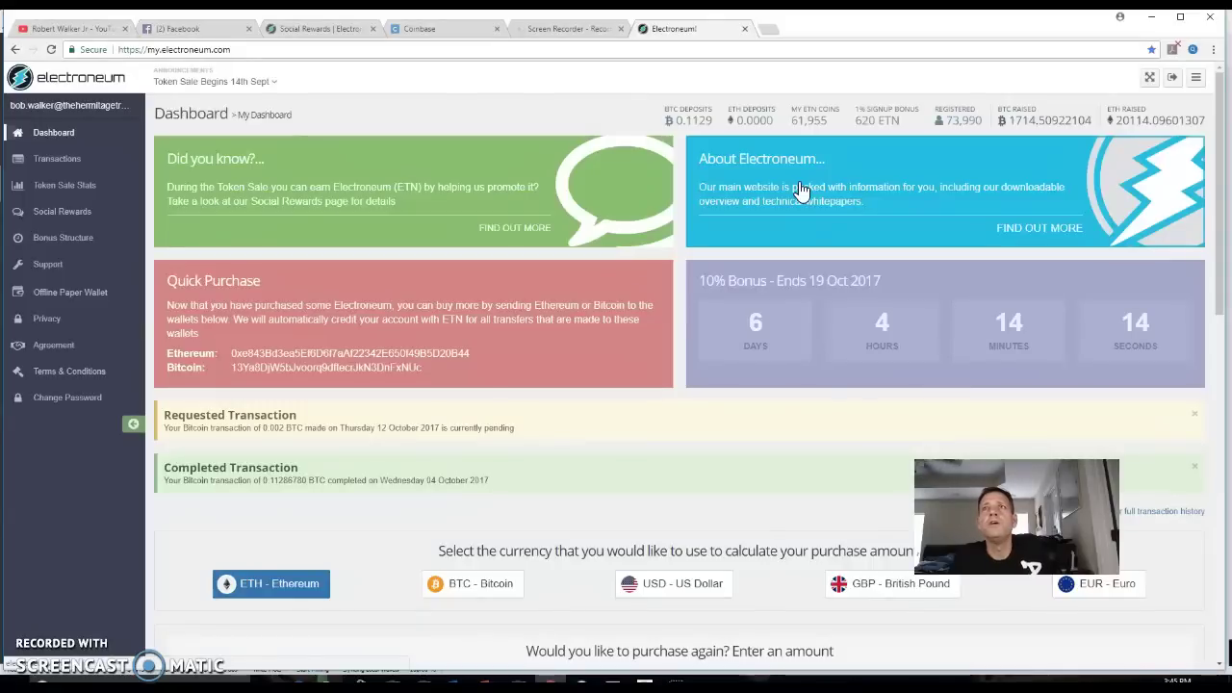
pyautogui.click(777, 549)
pyautogui.click(630, 491)
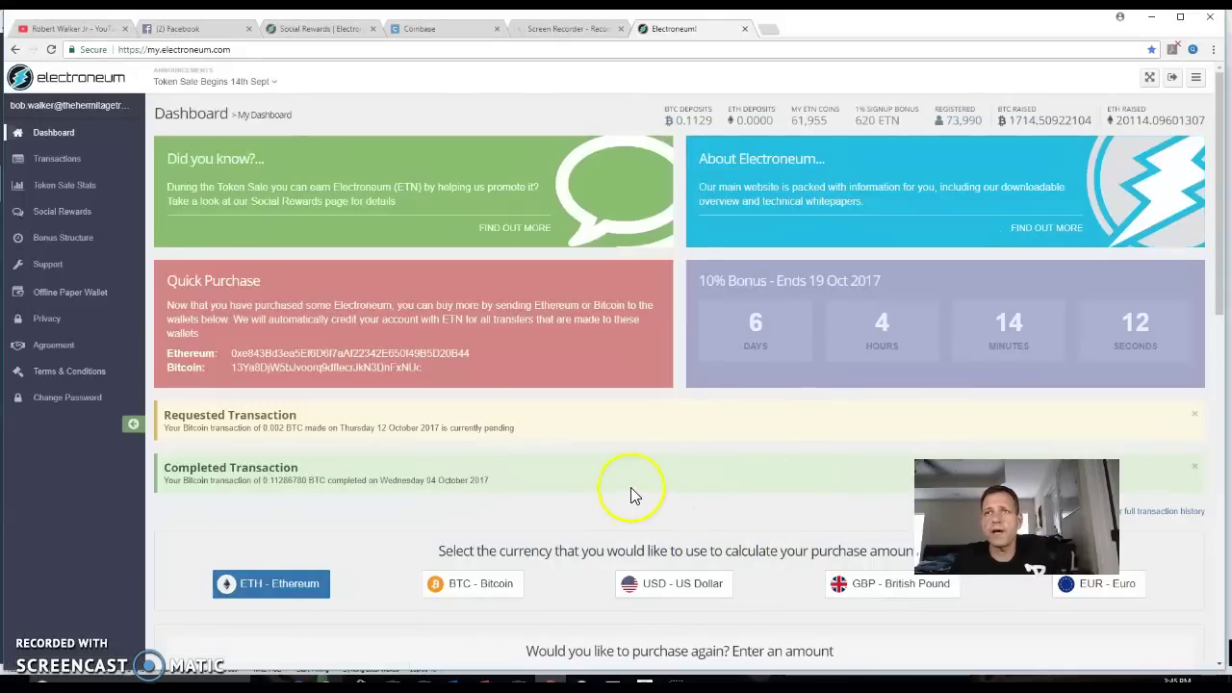